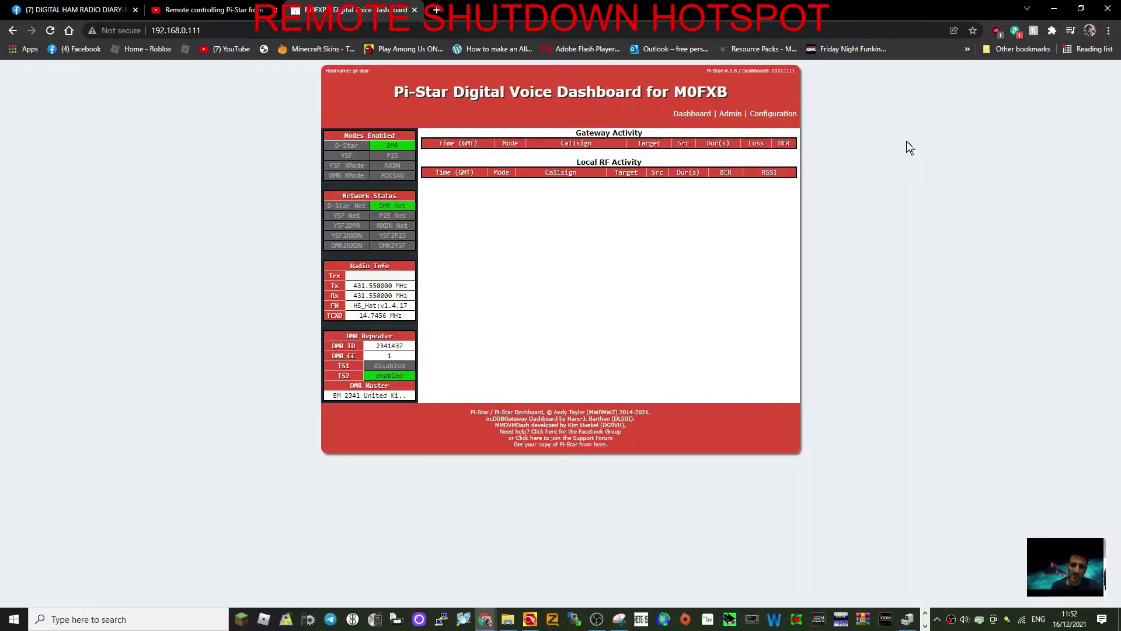
Open the configuration and submit the Pi-Star username and password.
left_click(769, 114)
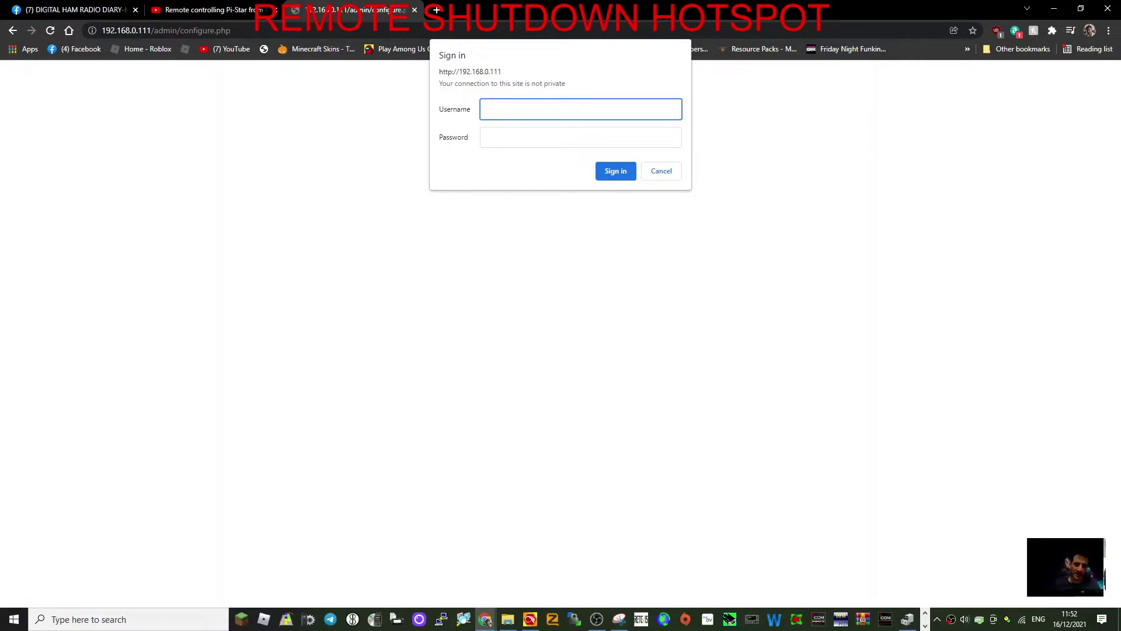
type("PI-S")
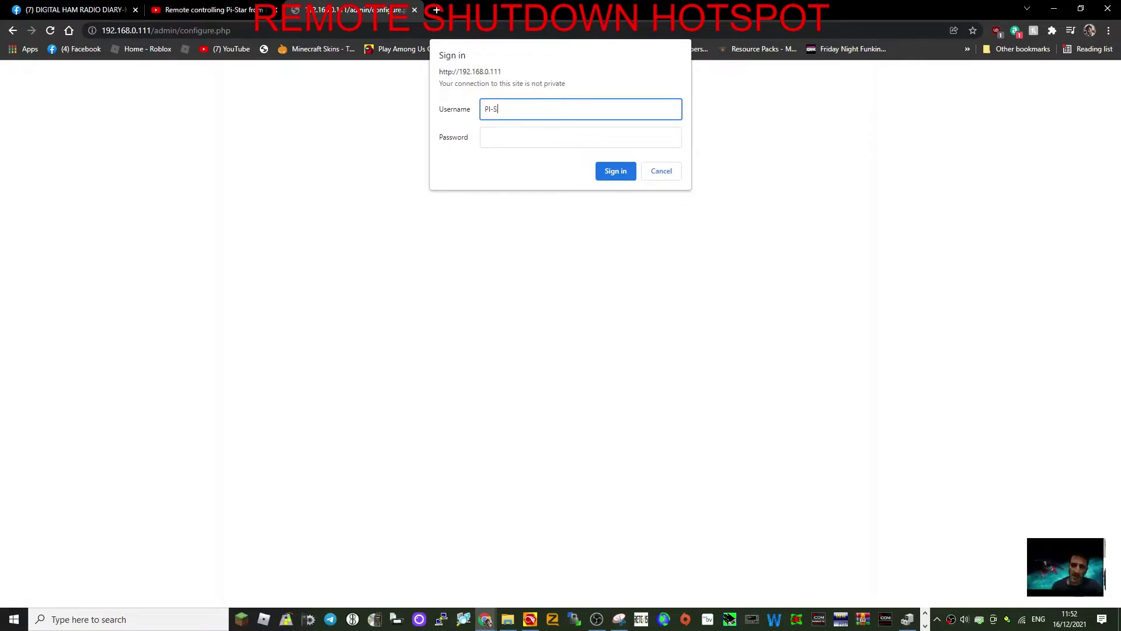
type("TAR")
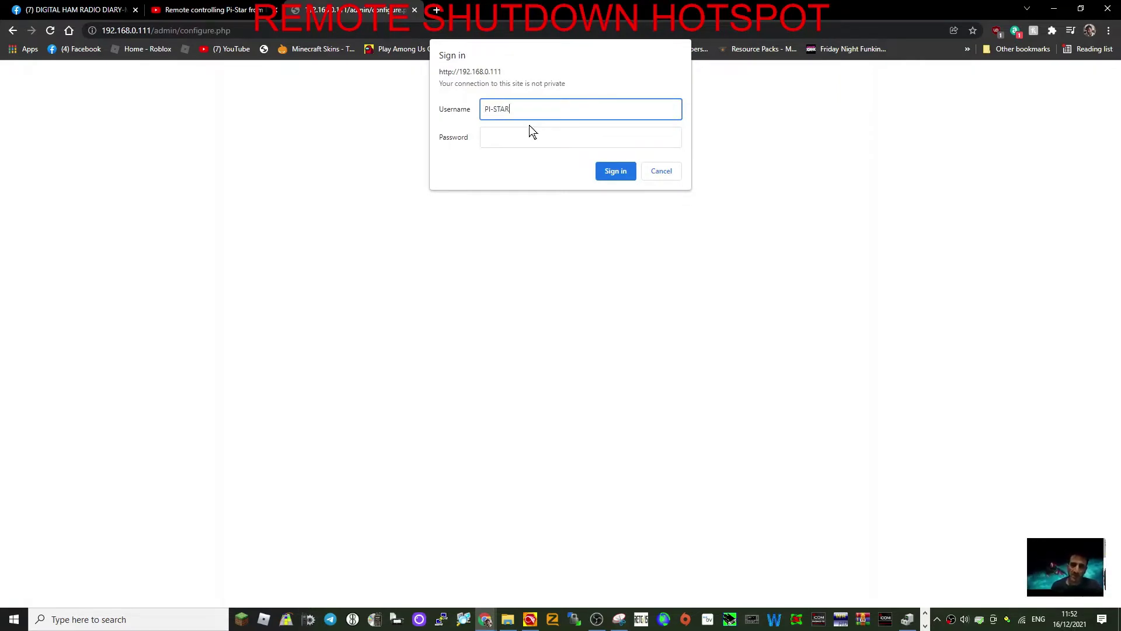
key("Tab")
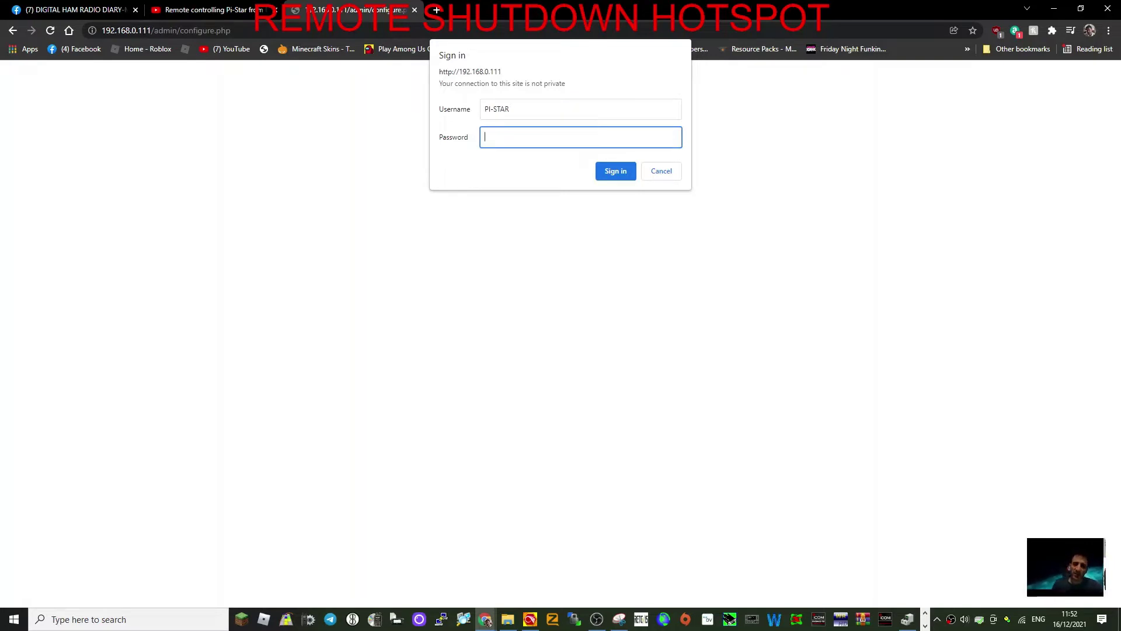
type("raspberry")
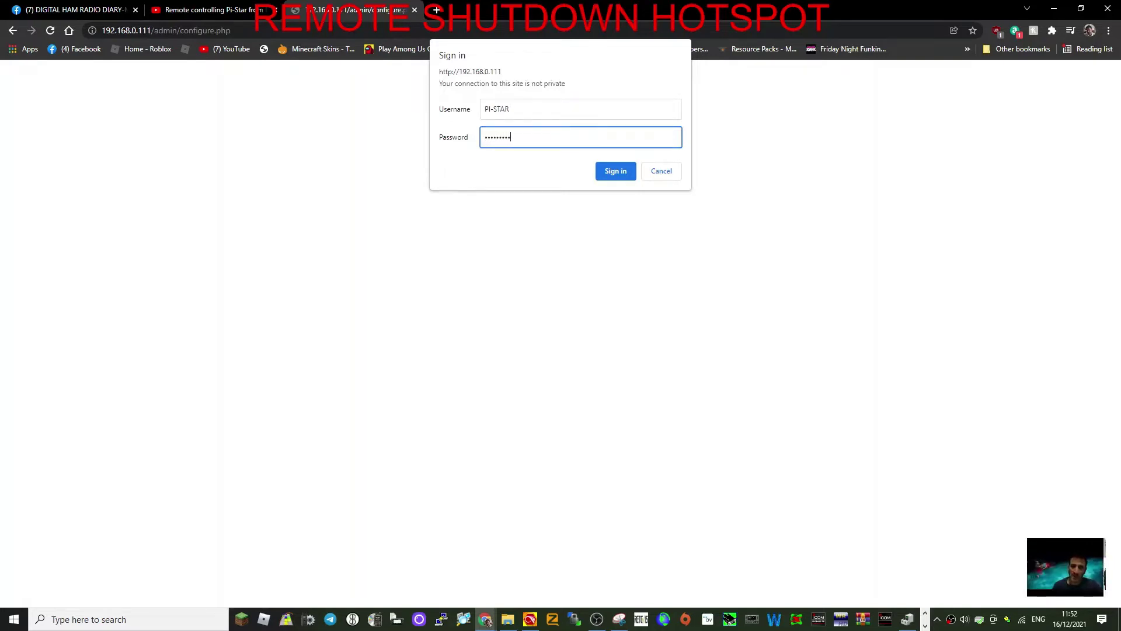
left_click(615, 173)
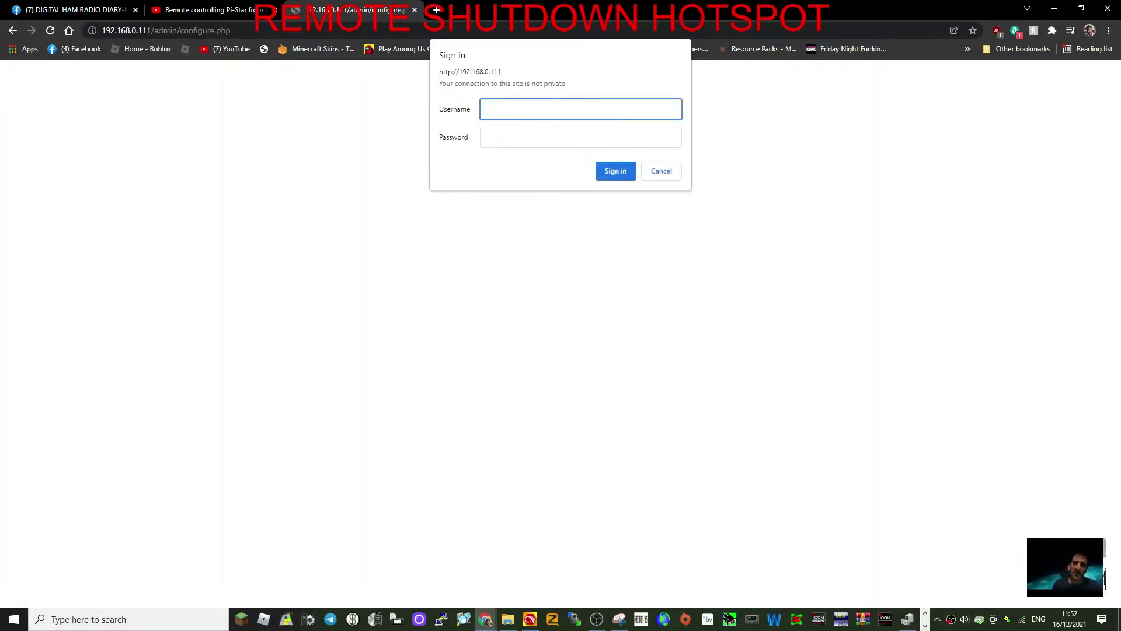
Retype the dashboard username after the failed attempt and sign in.
type("pi-ds")
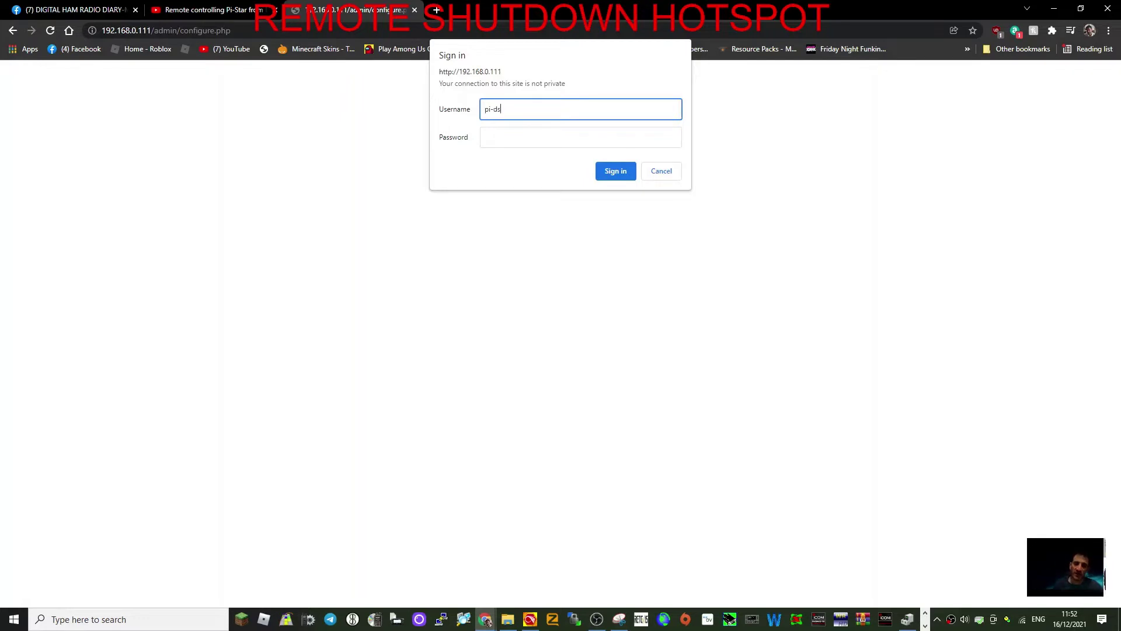
key("BackSpace")
key("BackSpace")
key("BackSpace")
key("BackSpace")
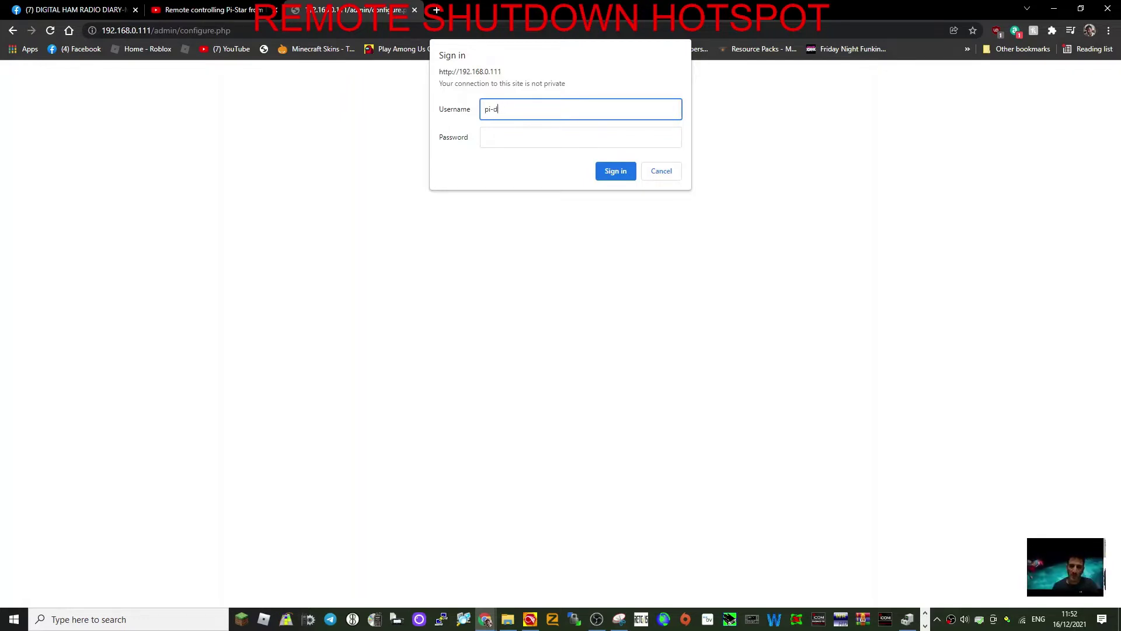
type("star")
key("Tab")
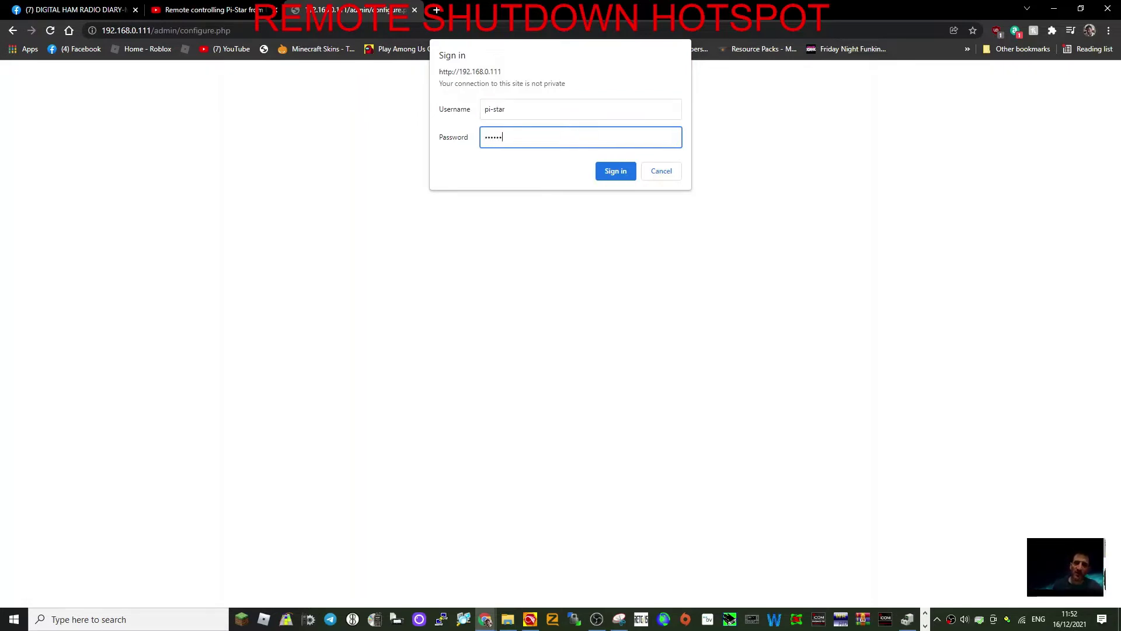
left_click(624, 169)
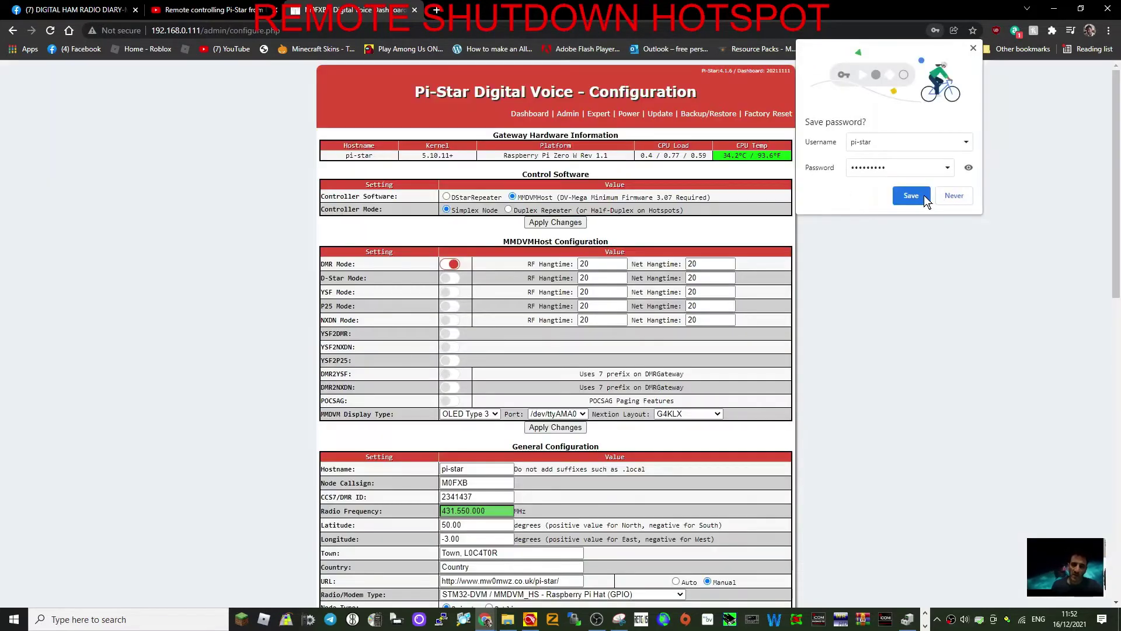
Let the browser save the Pi-Star login, then look over the Configuration page.
left_click(923, 197)
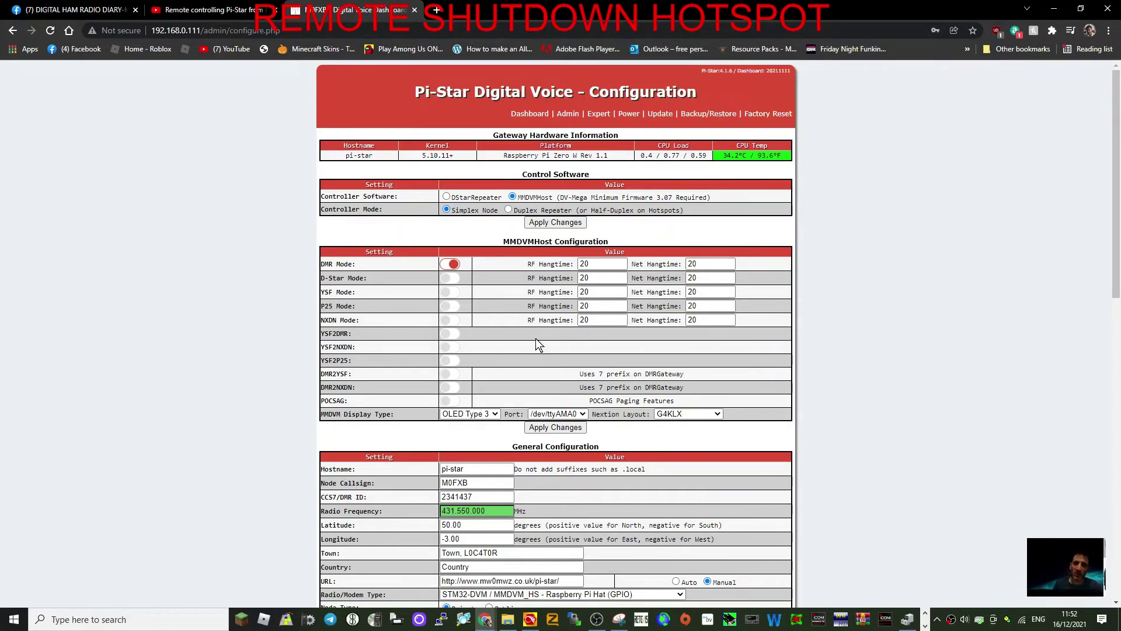
scroll(580, 255, "down", 3)
scroll(621, 347, "up", 3)
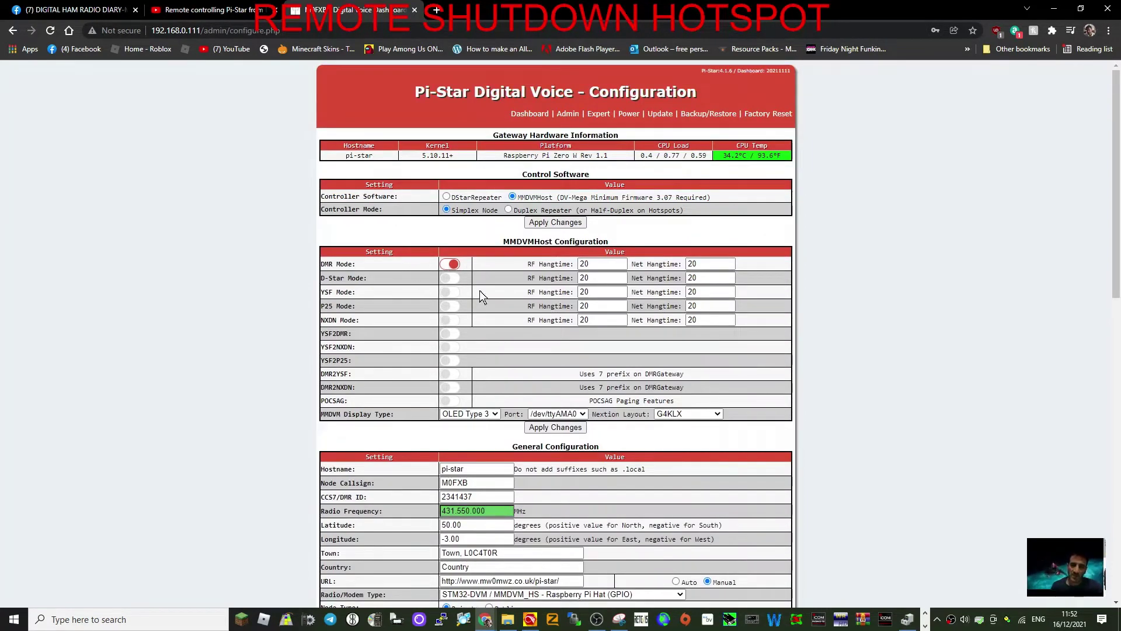
scroll(537, 295, "down", 2)
scroll(523, 180, "up", 2)
Go to the Expert Editors page from the header.
scroll(558, 246, "down", 4)
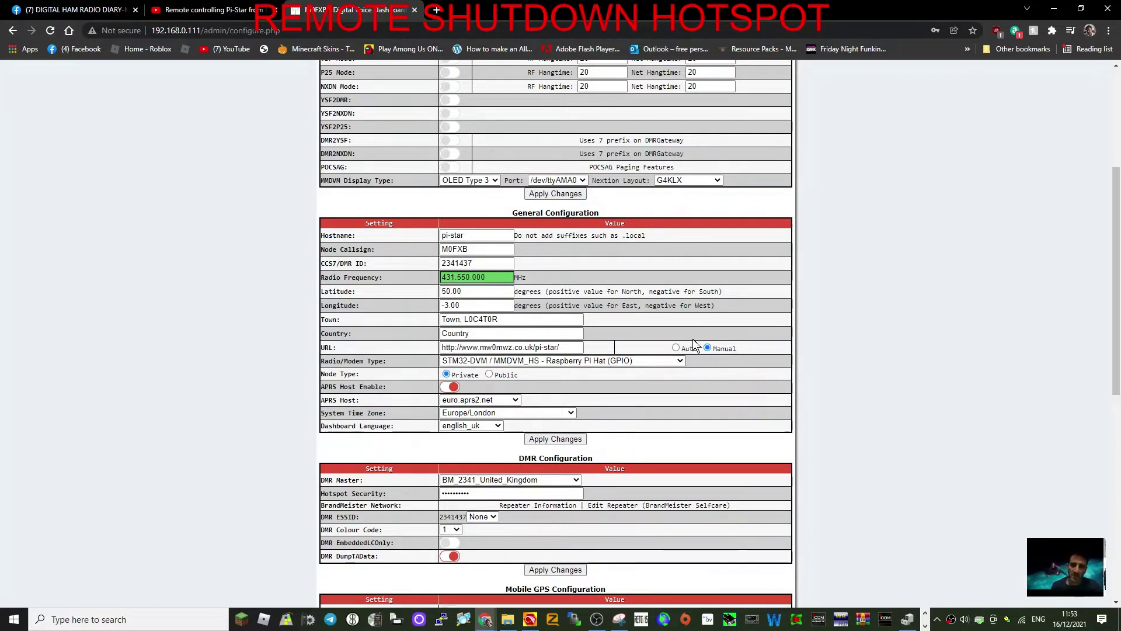
scroll(677, 333, "down", 1)
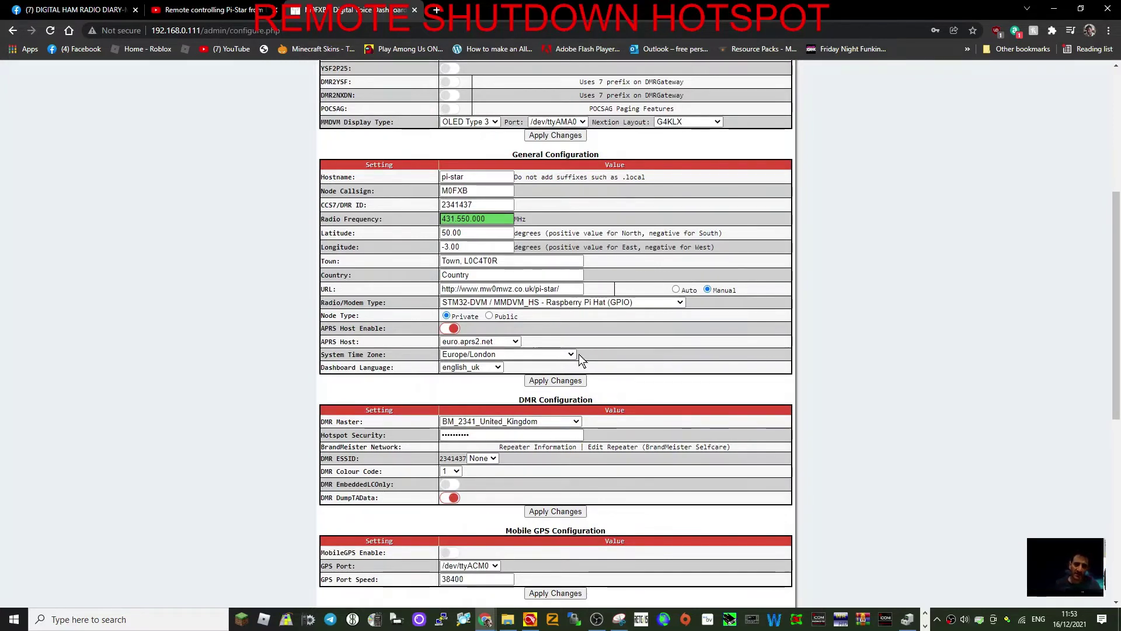
scroll(591, 353, "up", 5)
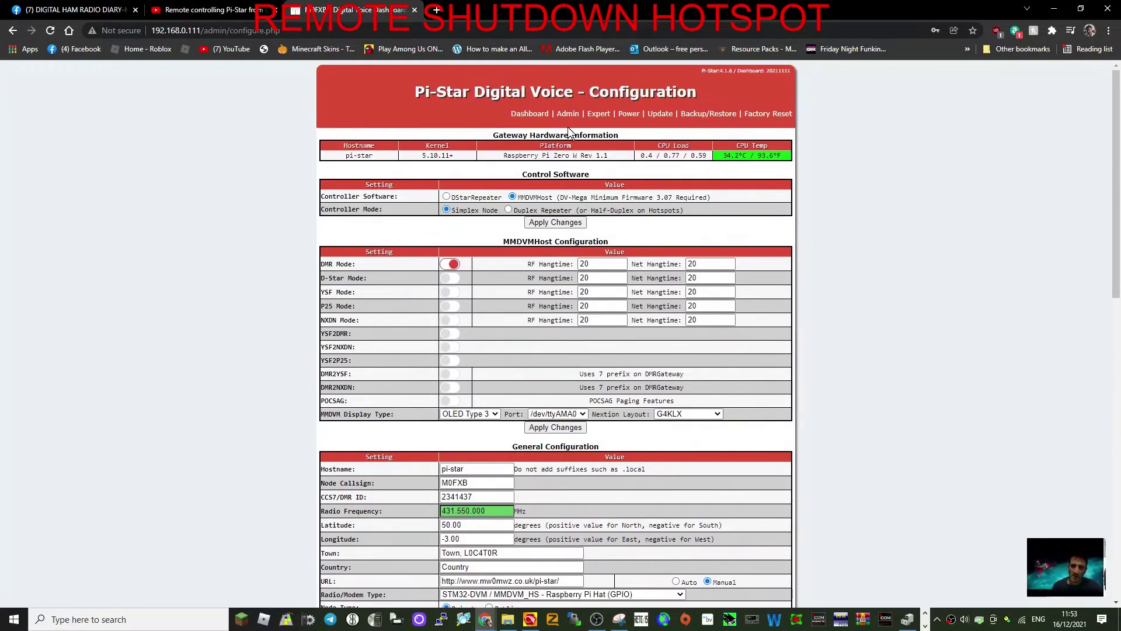
left_click(595, 116)
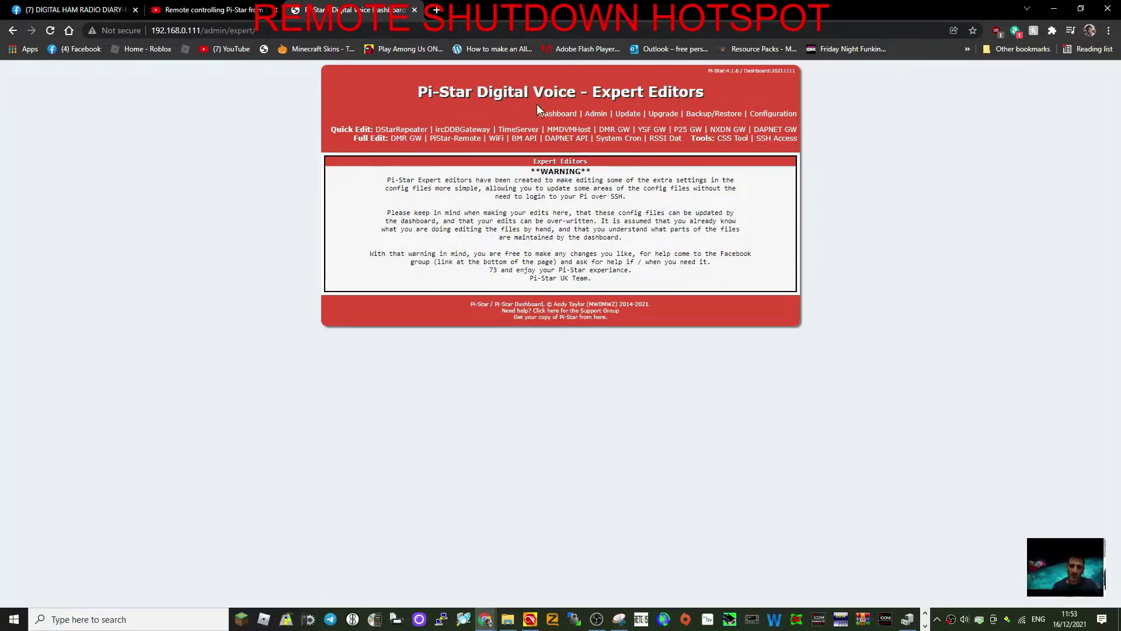
Open the PiStar-Remote config file in the Full Edit editor.
left_click(448, 140)
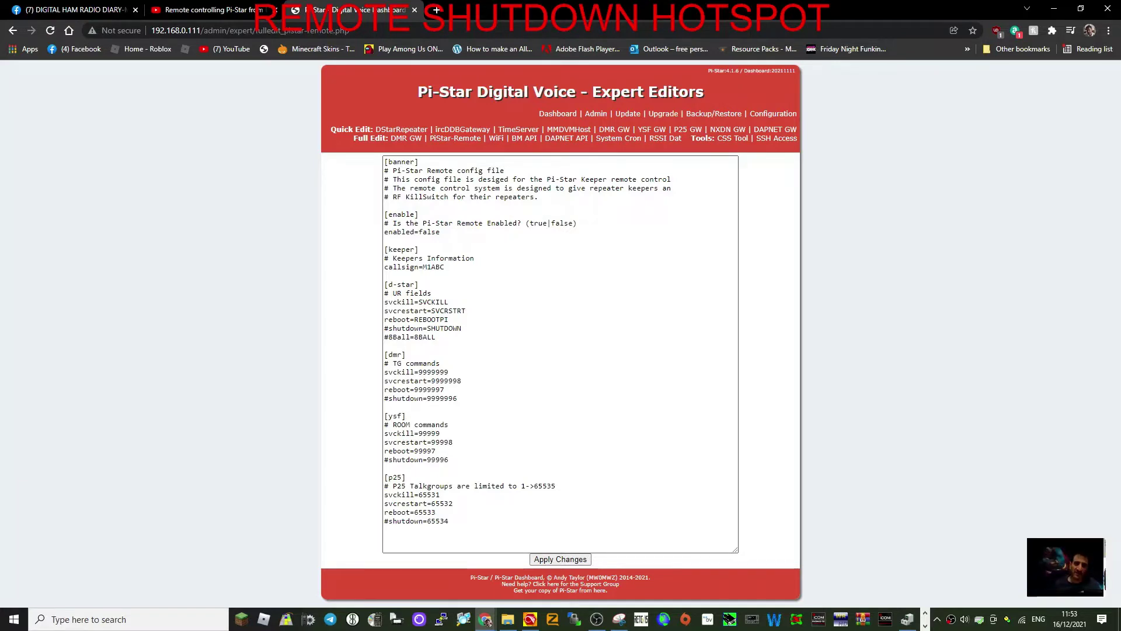
Uncomment shutdown=9999996, set enabled=true, and replace the M1ABC keeper callsign with the station's callsign.
left_click(388, 398)
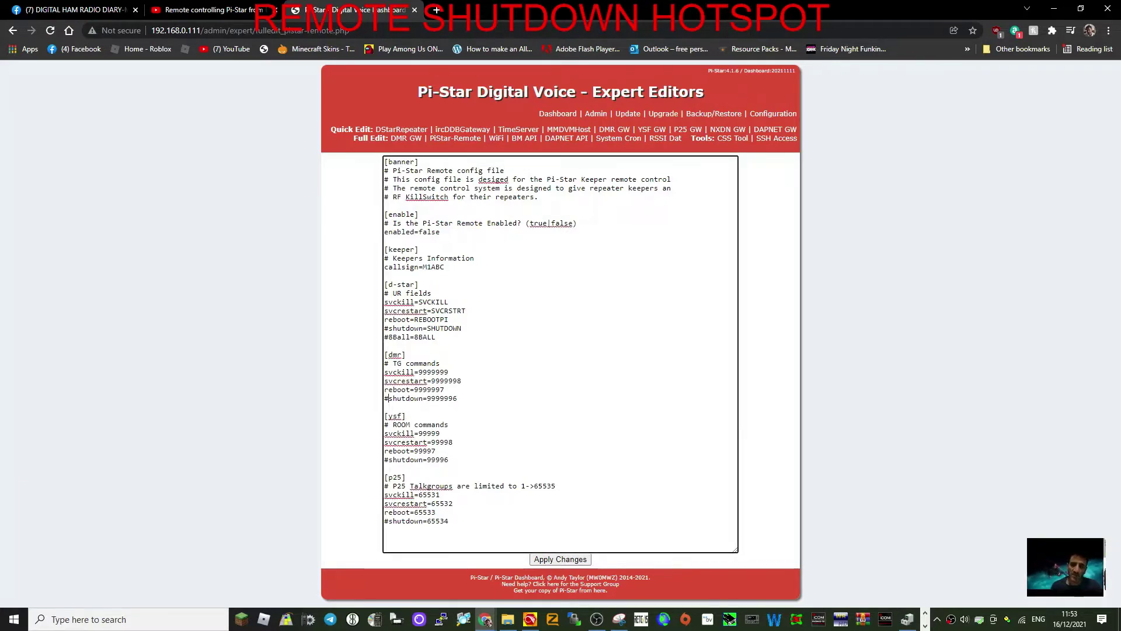
key("BackSpace")
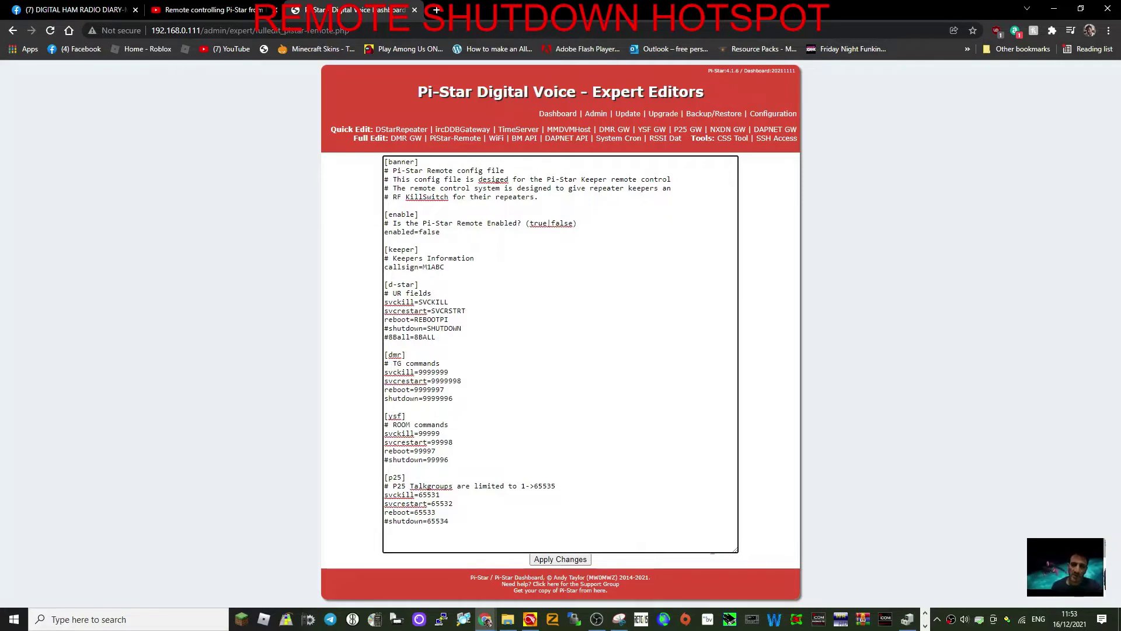
left_click(440, 231)
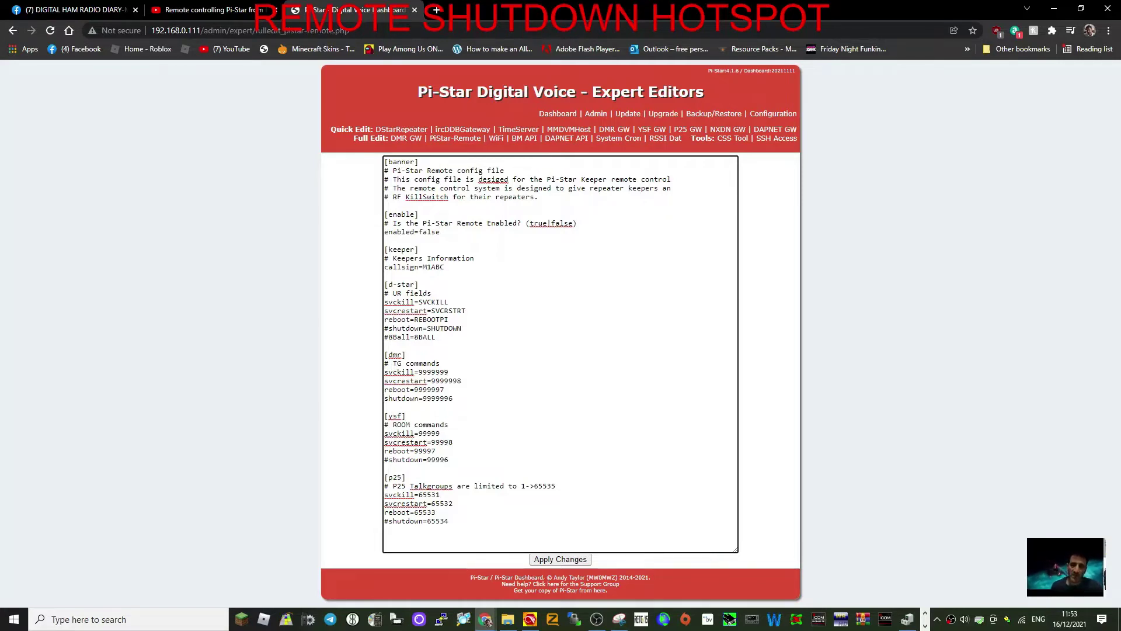
key("BackSpace")
key("BackSpace")
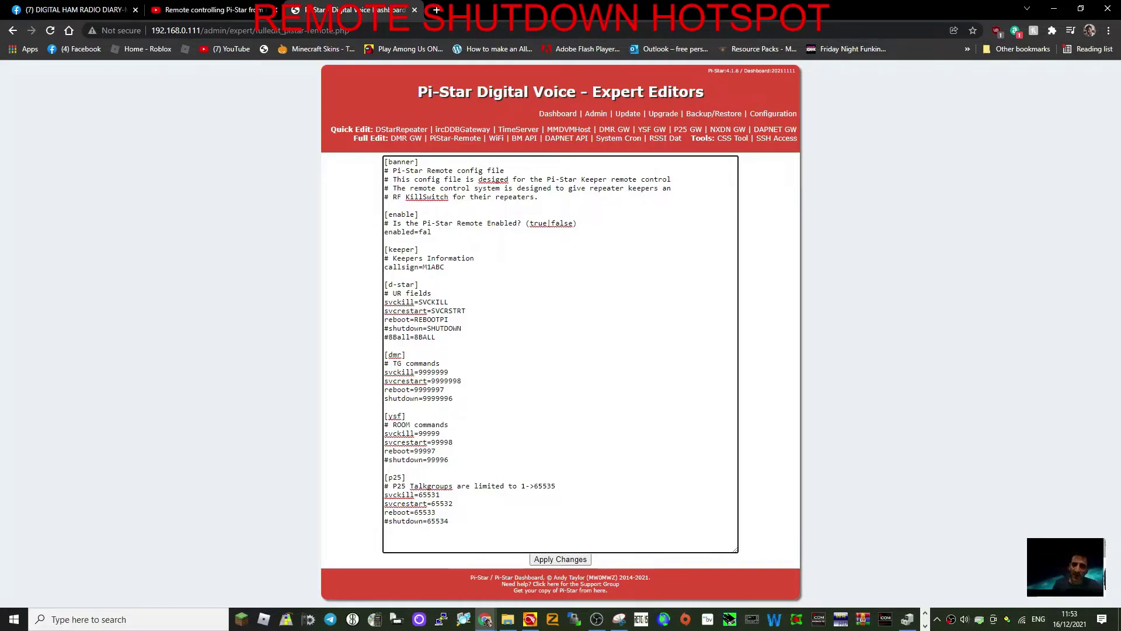
type("true")
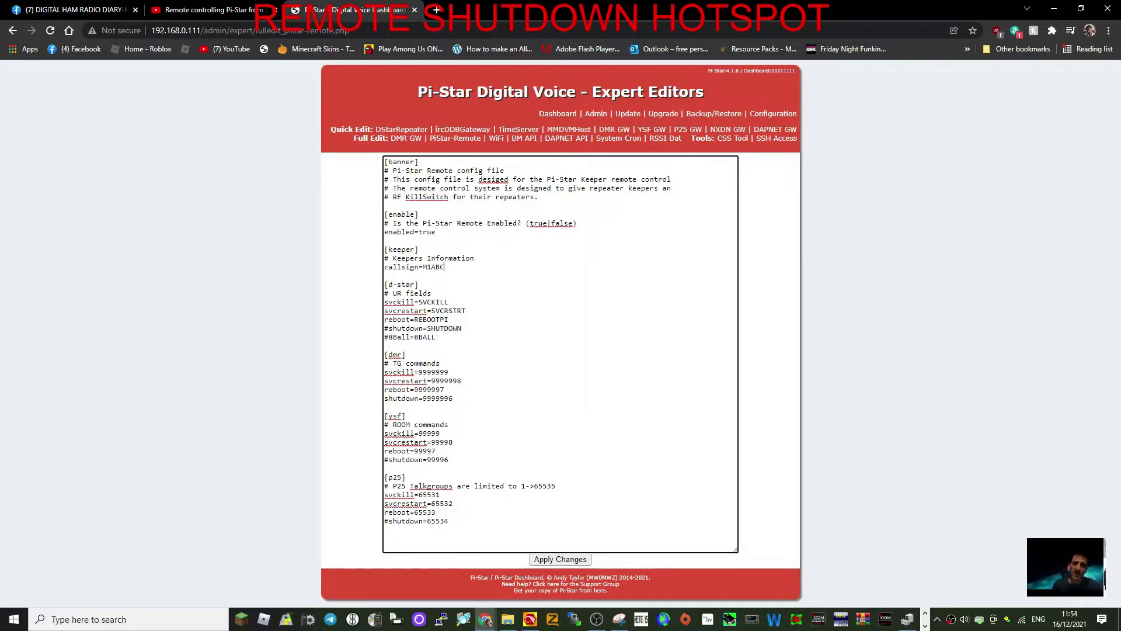
key("BackSpace")
key("BackSpace")
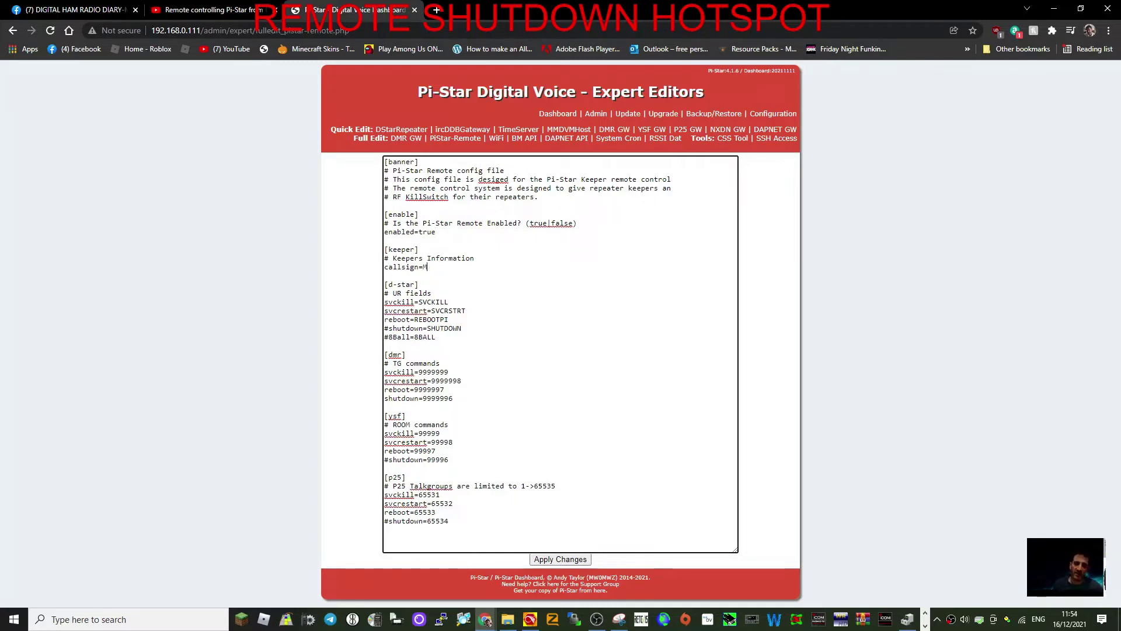
type("0fxb")
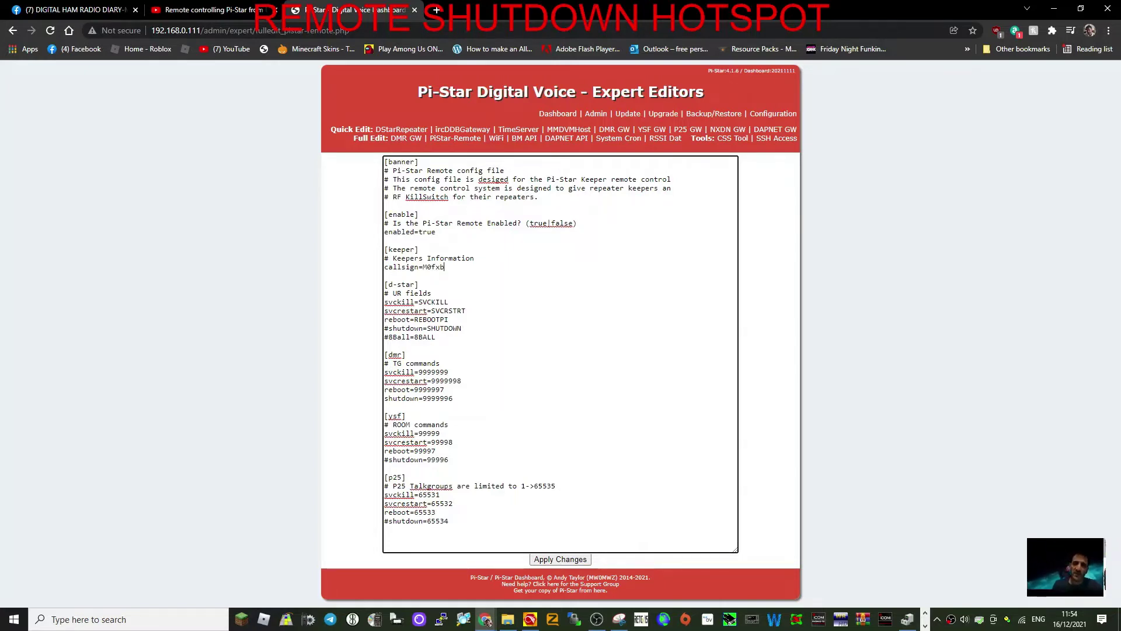
Apply the changes to the PiStar-Remote config.
left_click(561, 559)
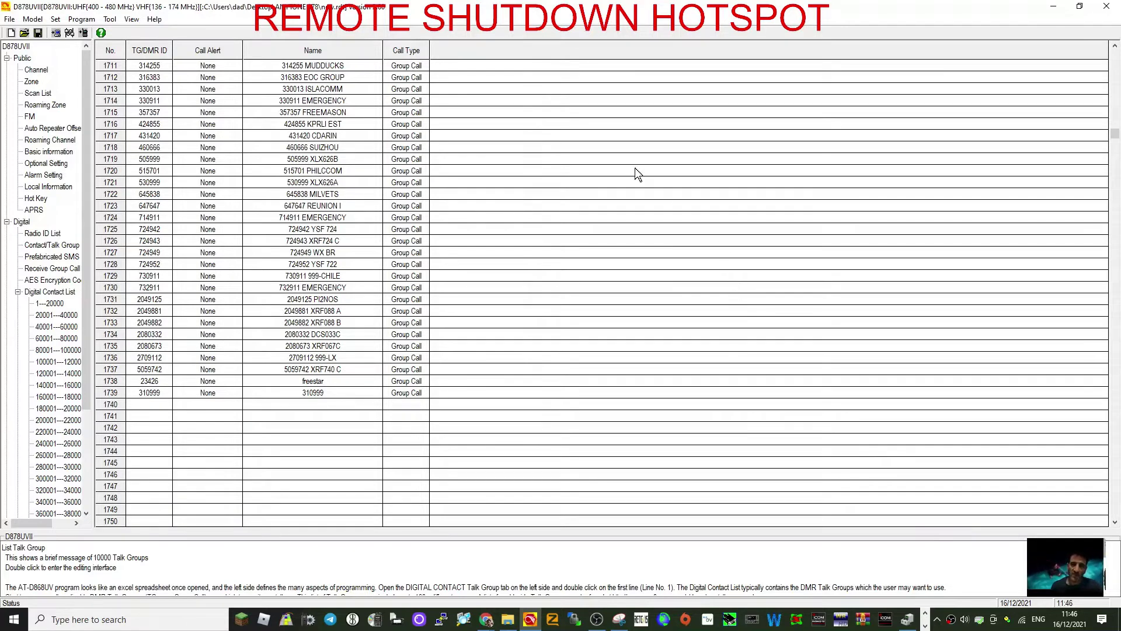
Create contact 1740, SHUTDOWN, as a Private Call to ID 9999996.
double_click(209, 404)
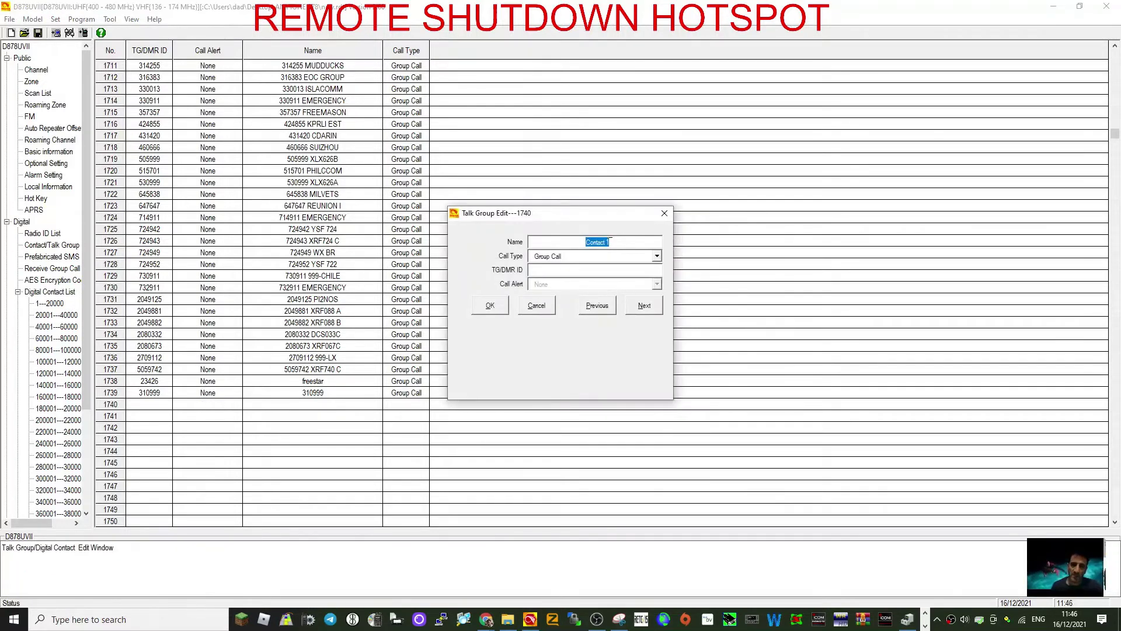
type("SHUTDO")
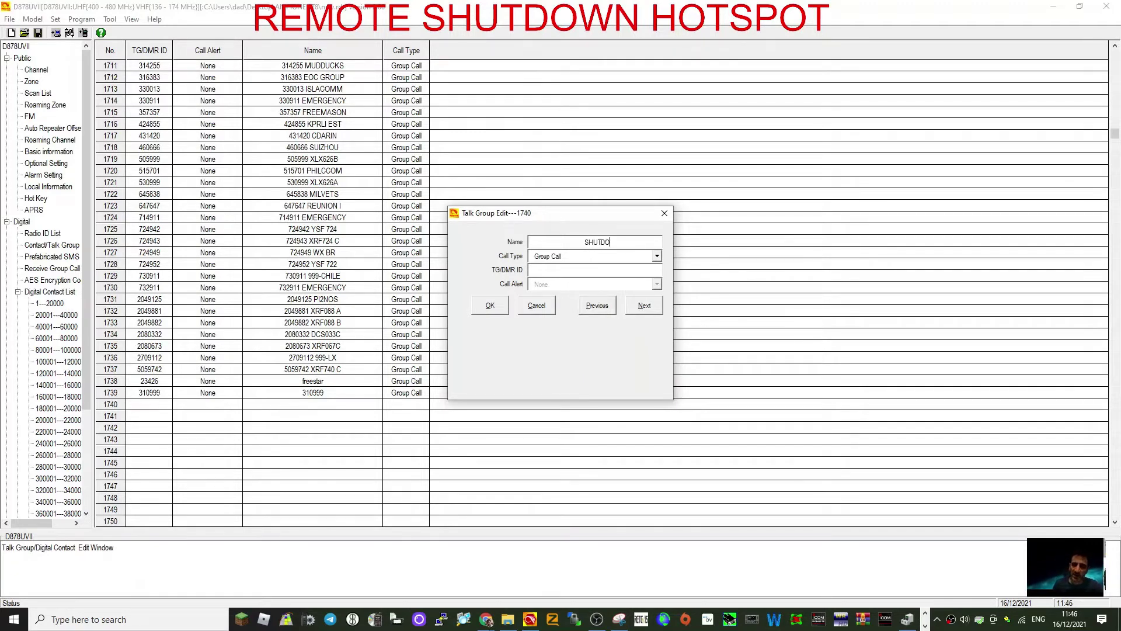
type("WN")
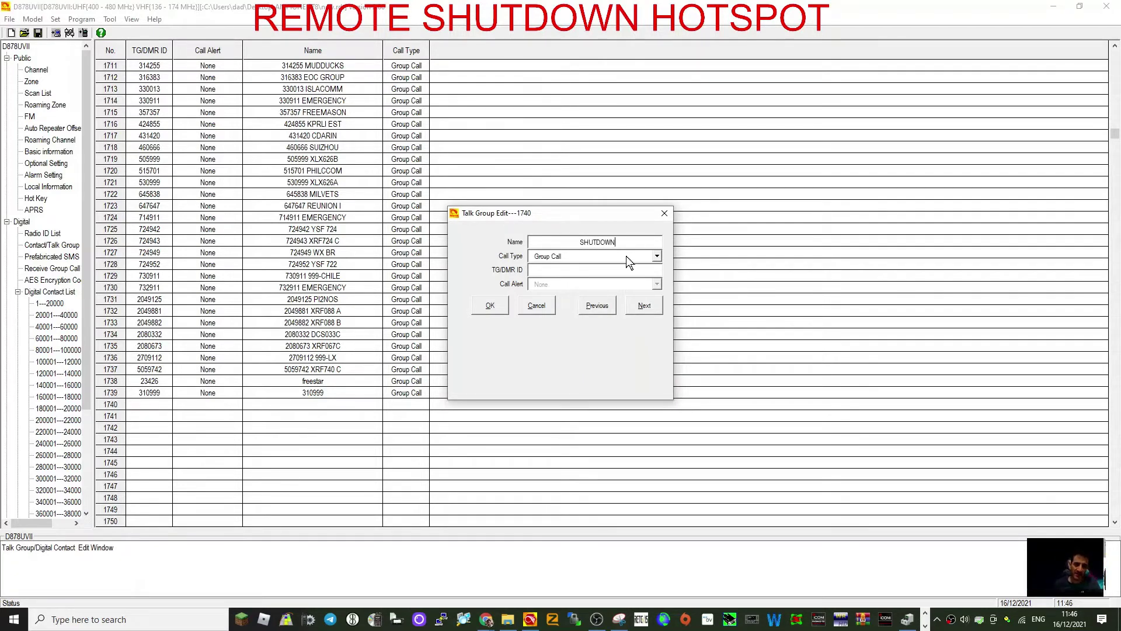
left_click(656, 256)
left_click(594, 272)
left_click(563, 272)
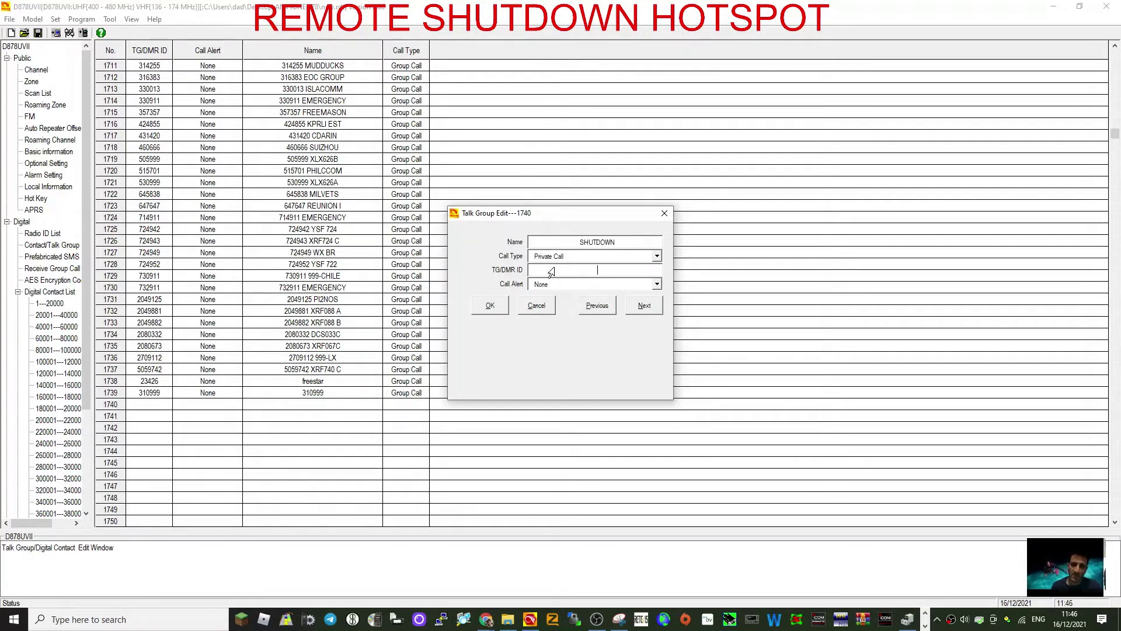
type("9999")
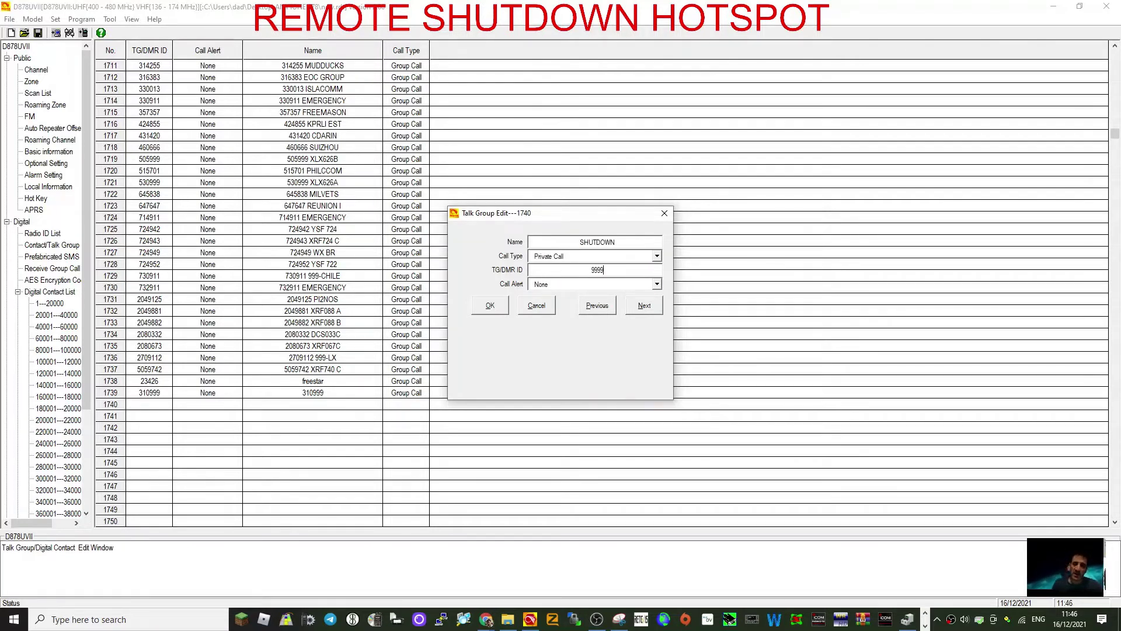
type("99")
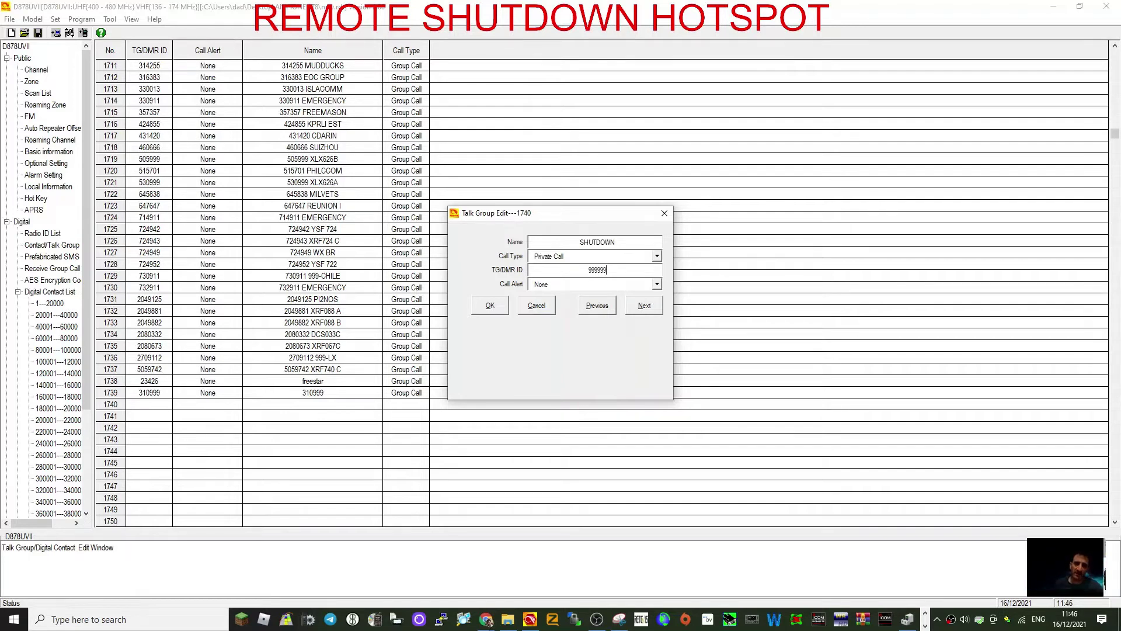
type("6")
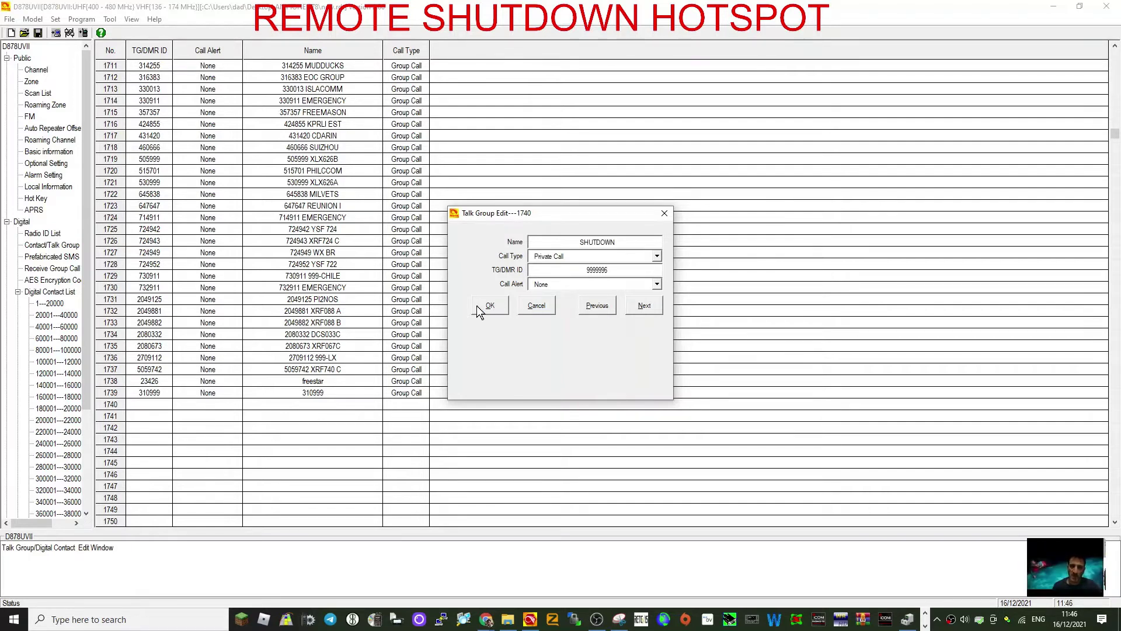
left_click(477, 307)
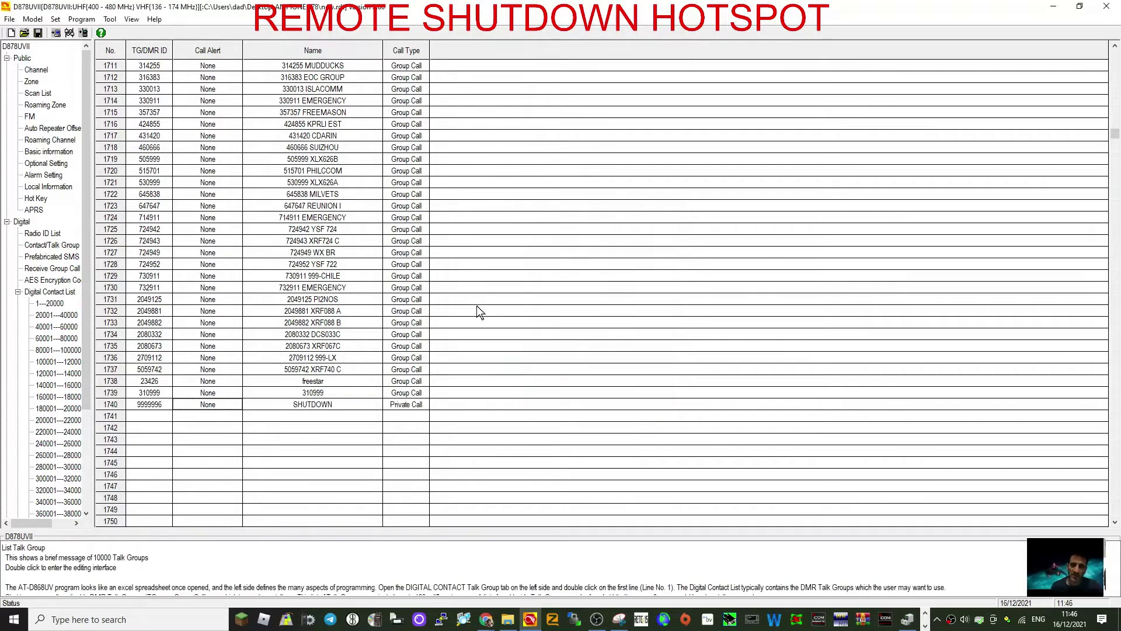
Create contact 1741, REBOOT PI, as a Private Call to ID 9999997.
double_click(145, 416)
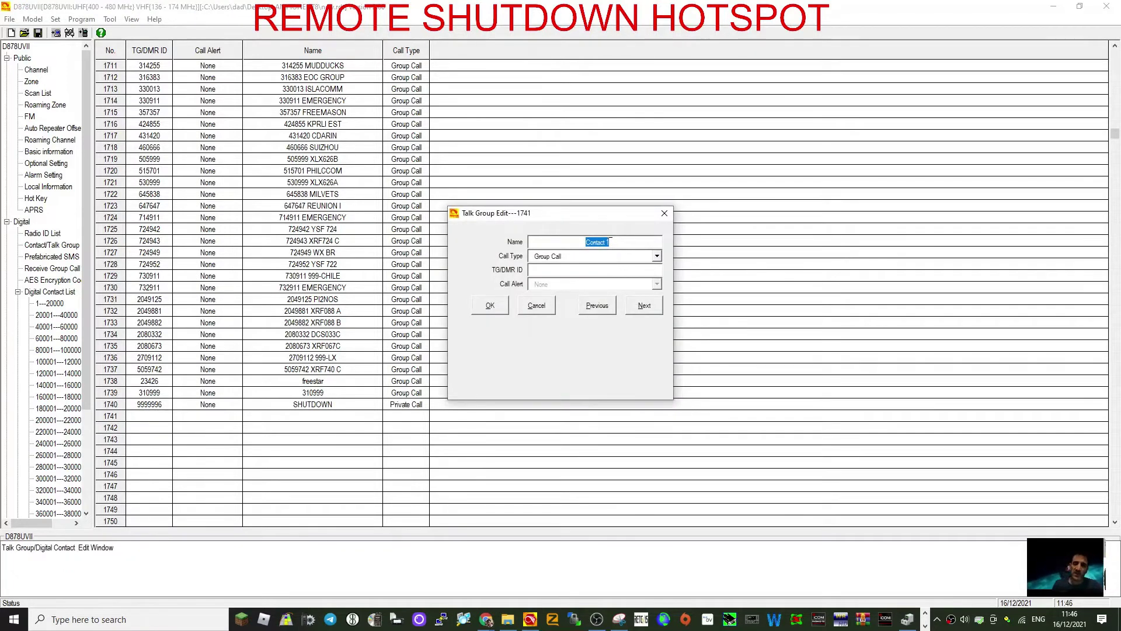
type("REBOO")
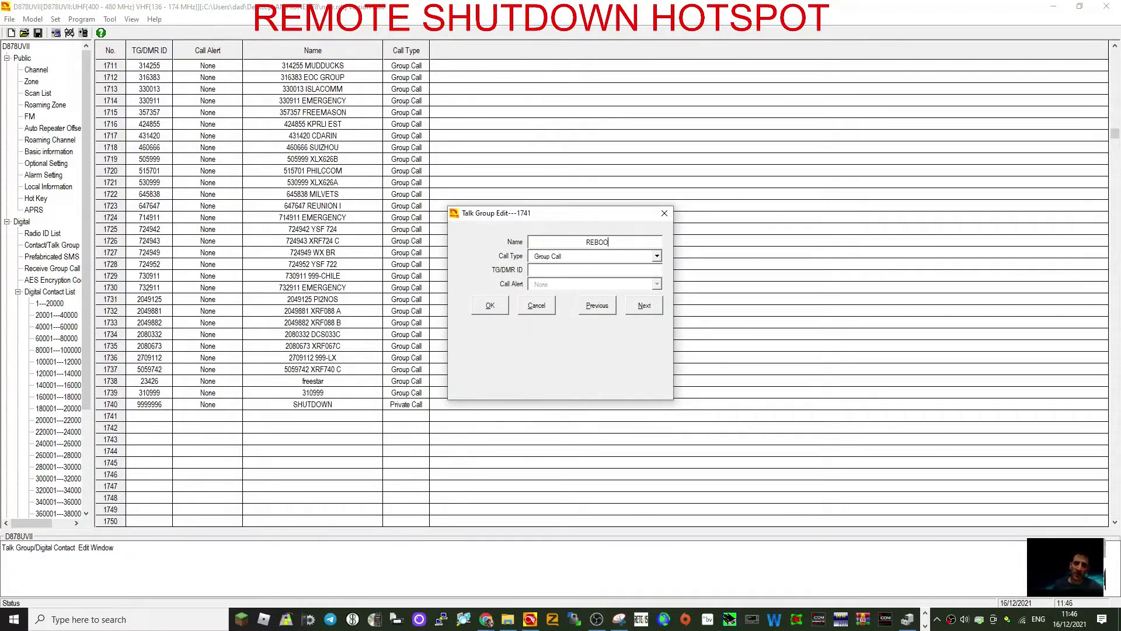
type("T PI")
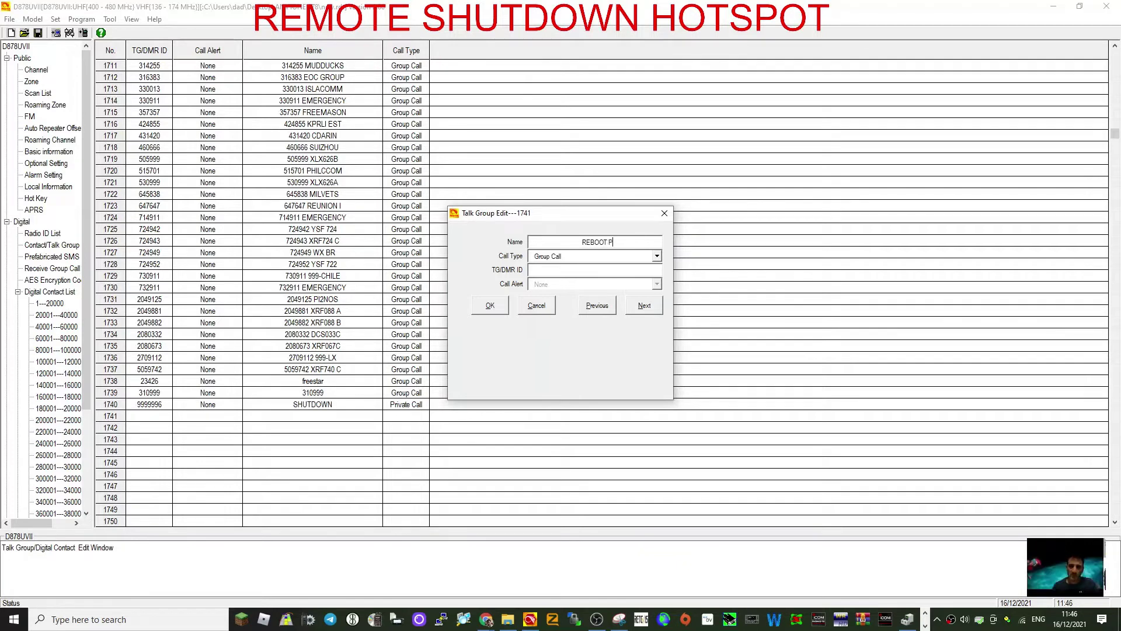
left_click(656, 256)
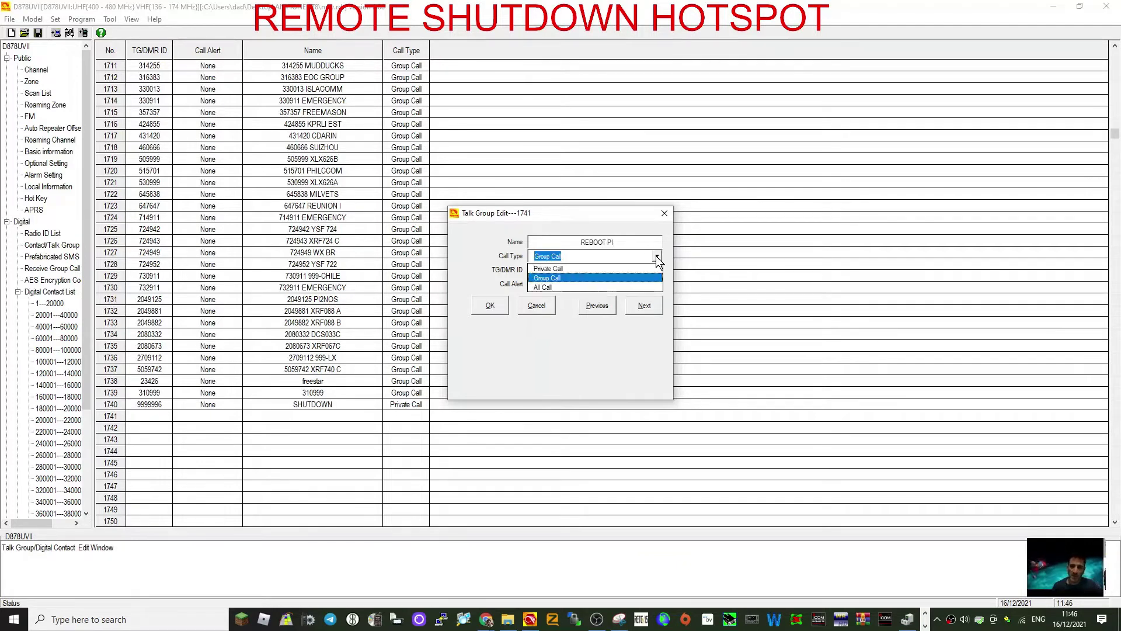
left_click(582, 271)
left_click(574, 269)
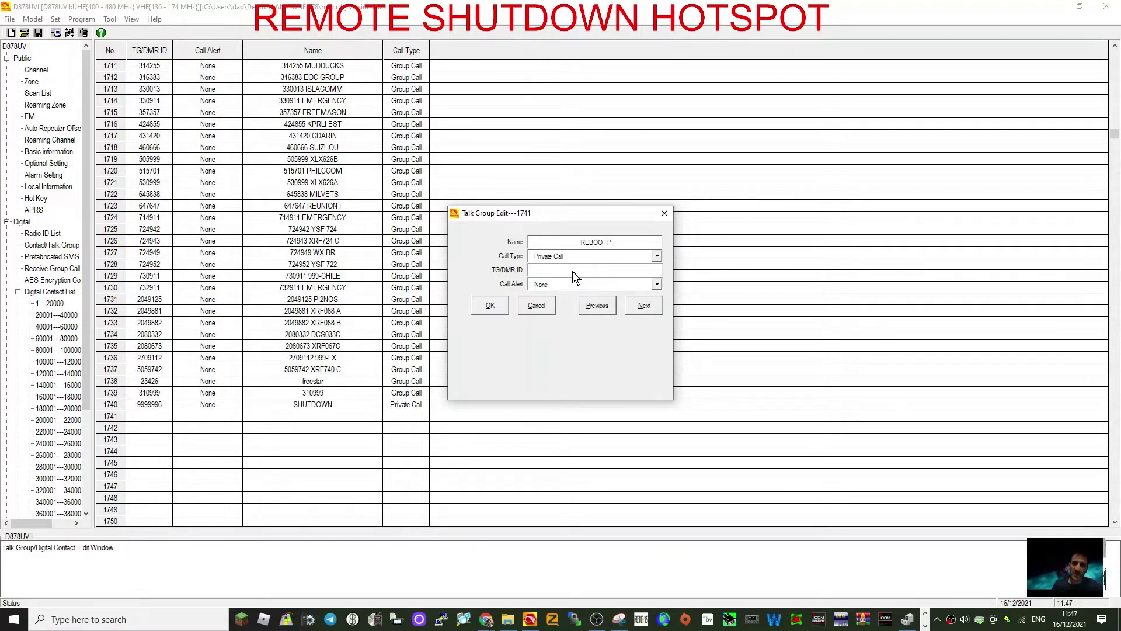
type("99999")
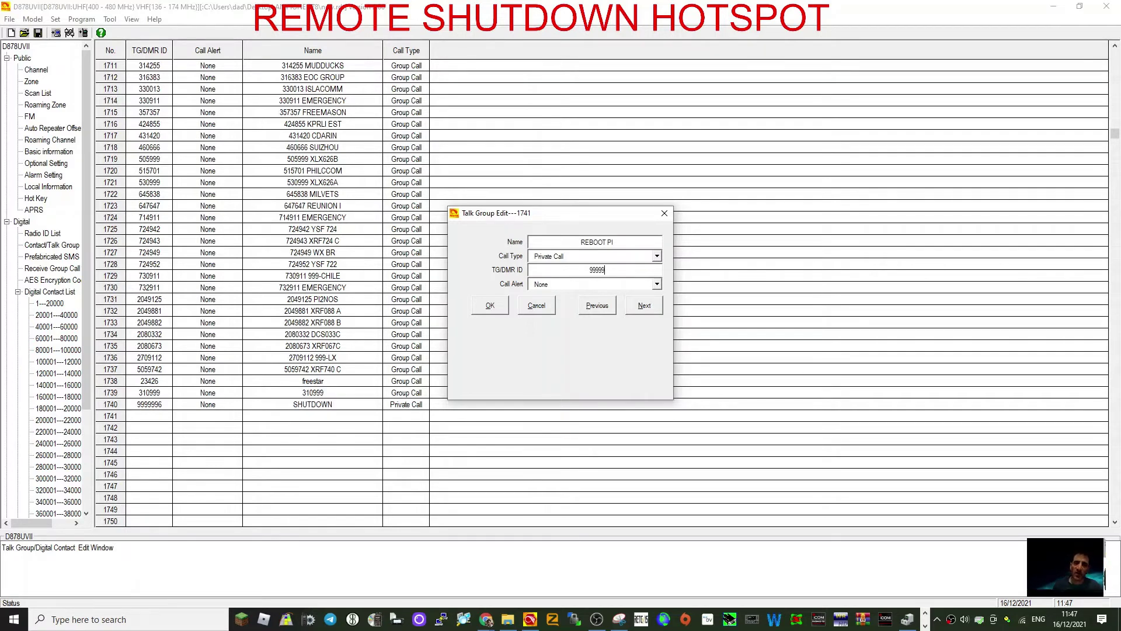
type("997")
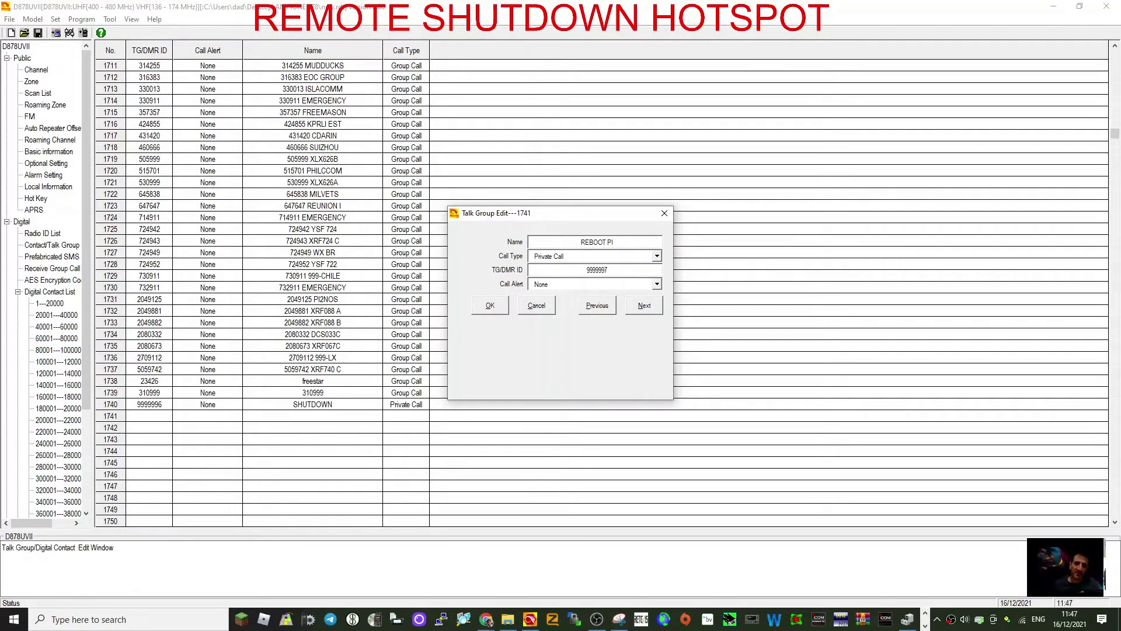
left_click(491, 305)
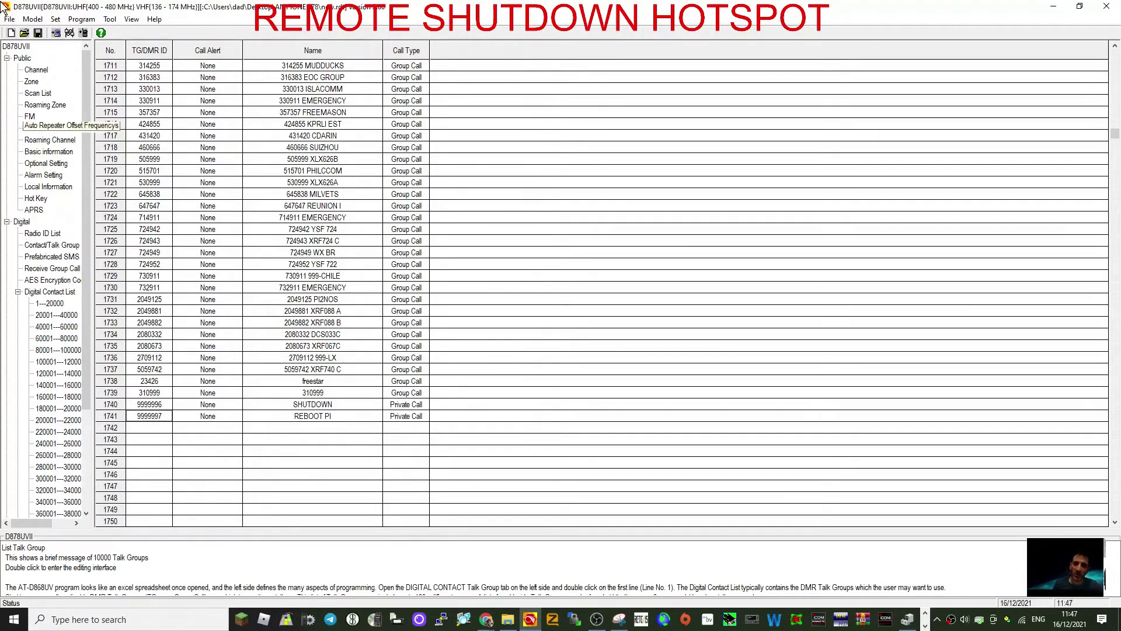
Show the Public > Channel list scrolled to its end, with empty row 1167.
left_click(47, 72)
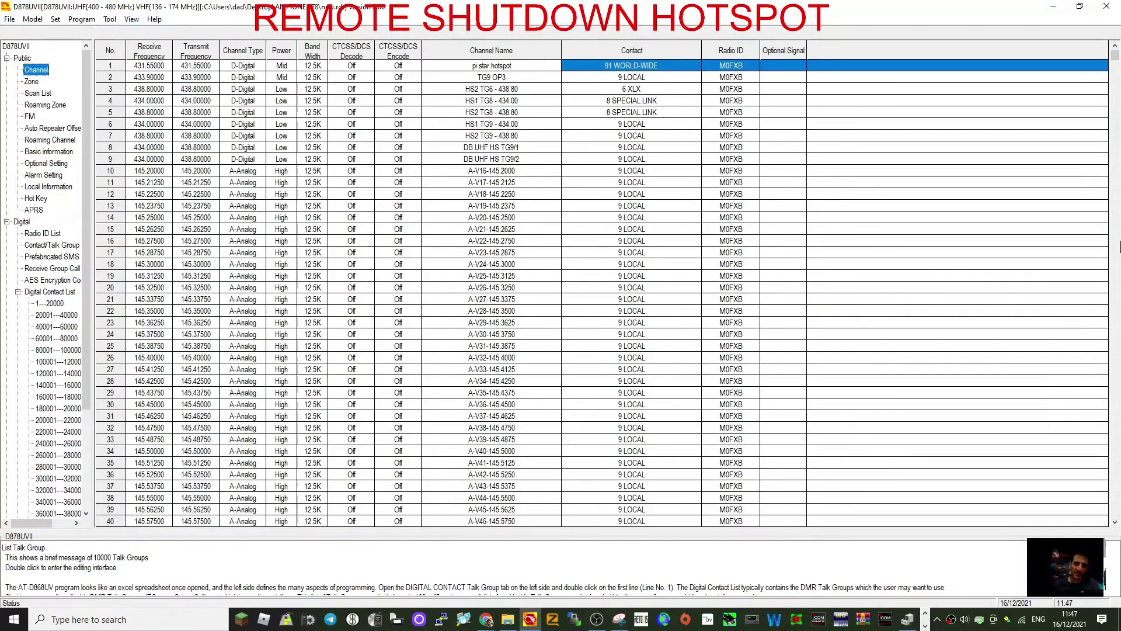
left_click(1115, 113)
left_click(1116, 114)
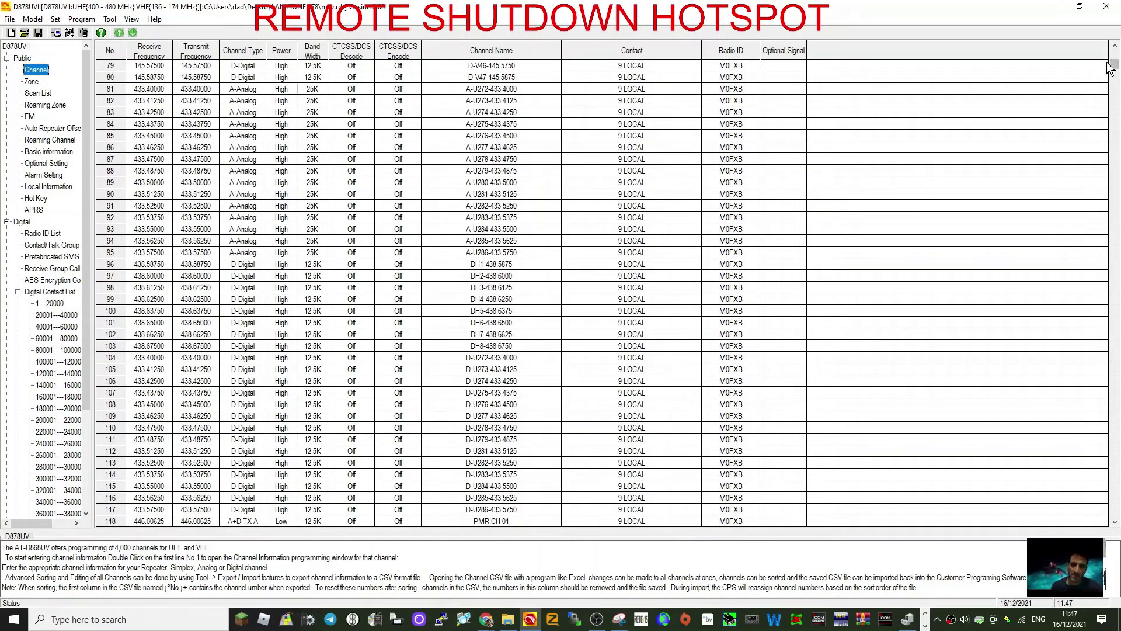
left_click_drag(1114, 68, 1116, 178)
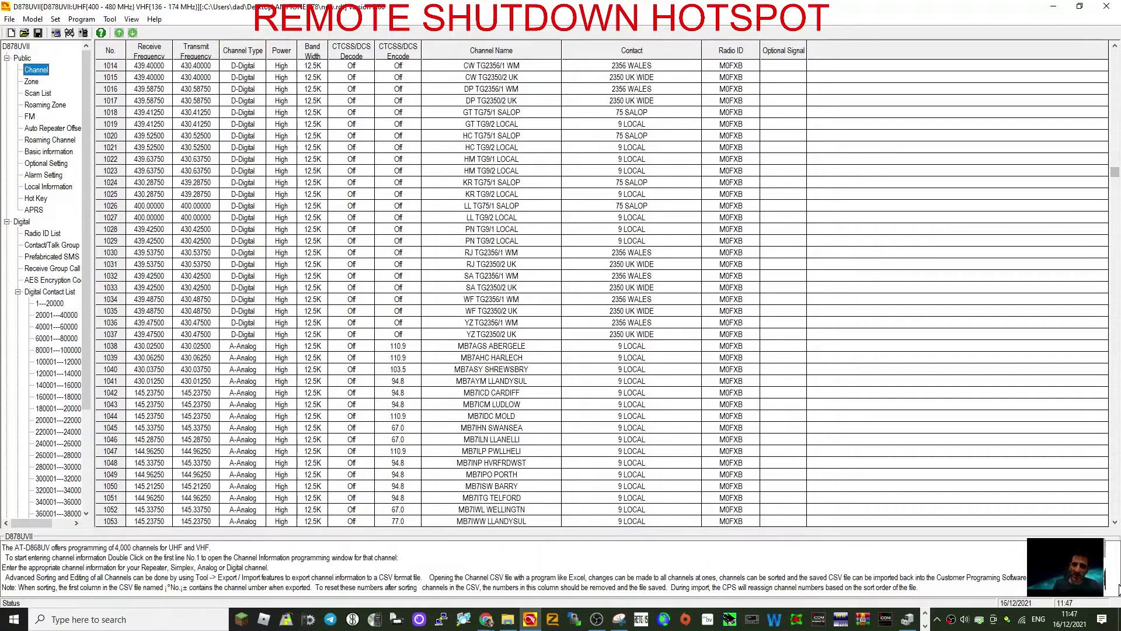
left_click_drag(1115, 522, 1114, 522)
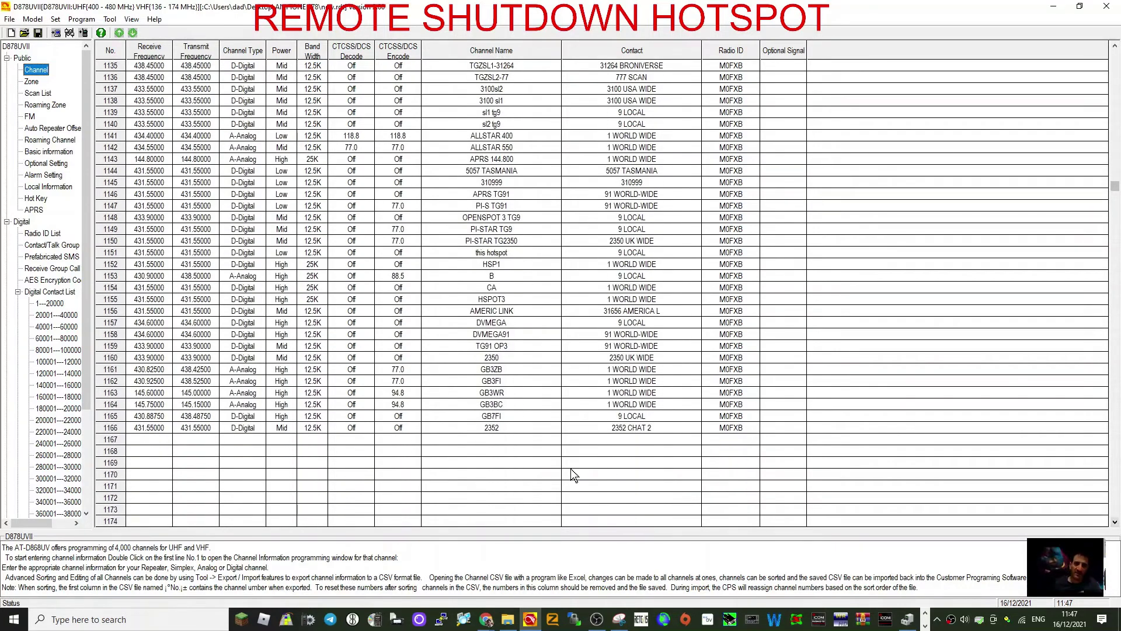
Create channel 1167 on 431.55000 simplex using the SHUTDOWN contact.
double_click(187, 441)
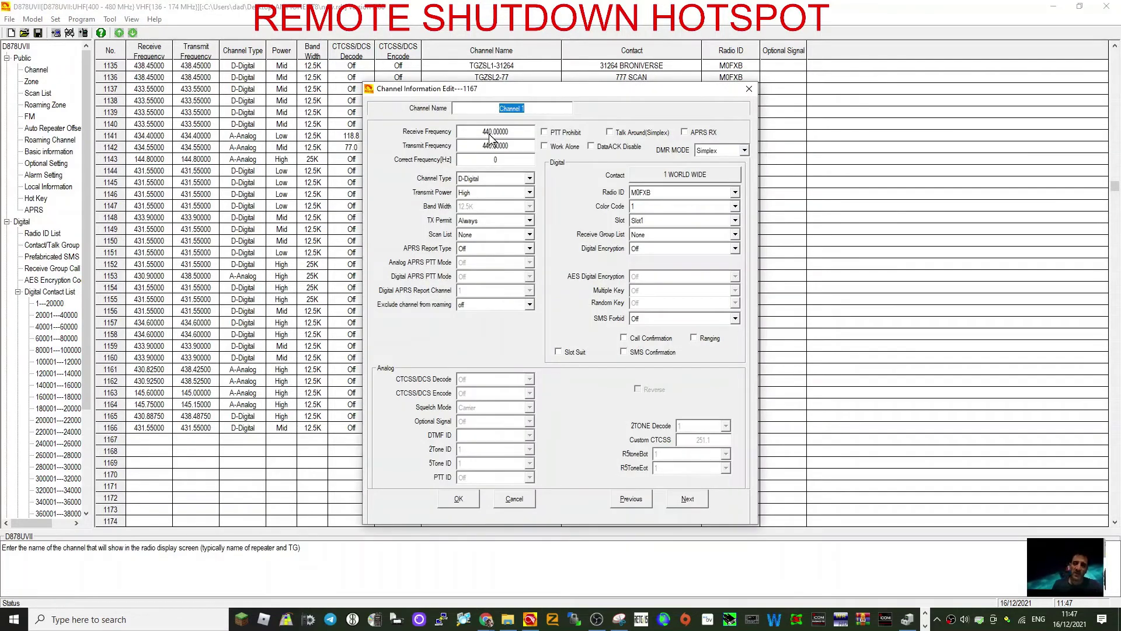
key("Tab")
type("4")
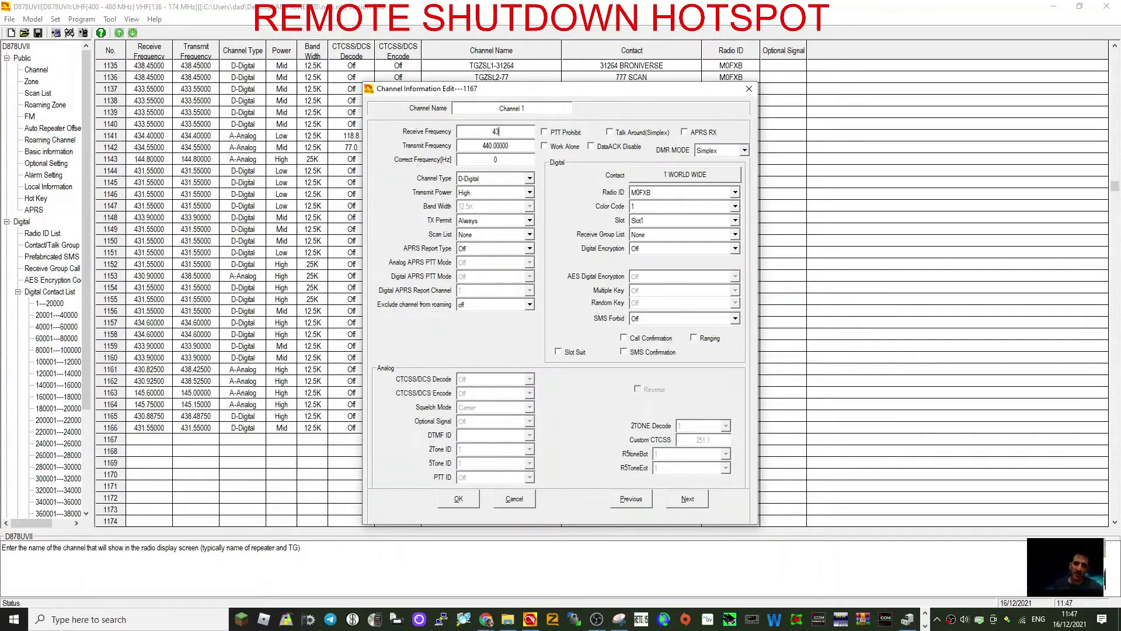
type("31.66")
double_click(501, 147)
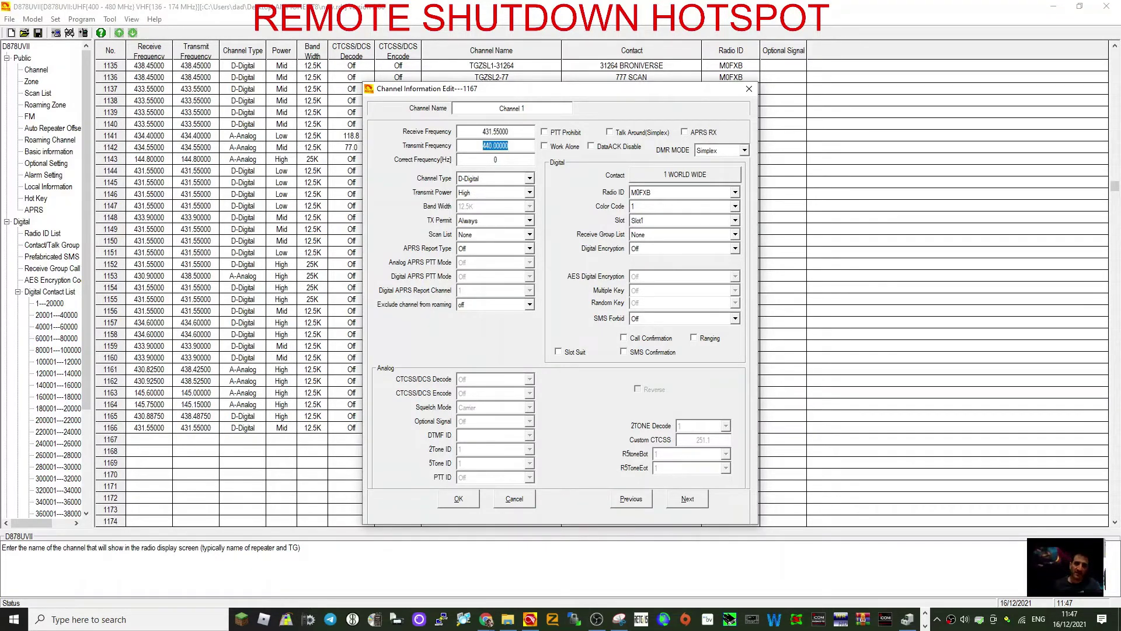
type("431.550")
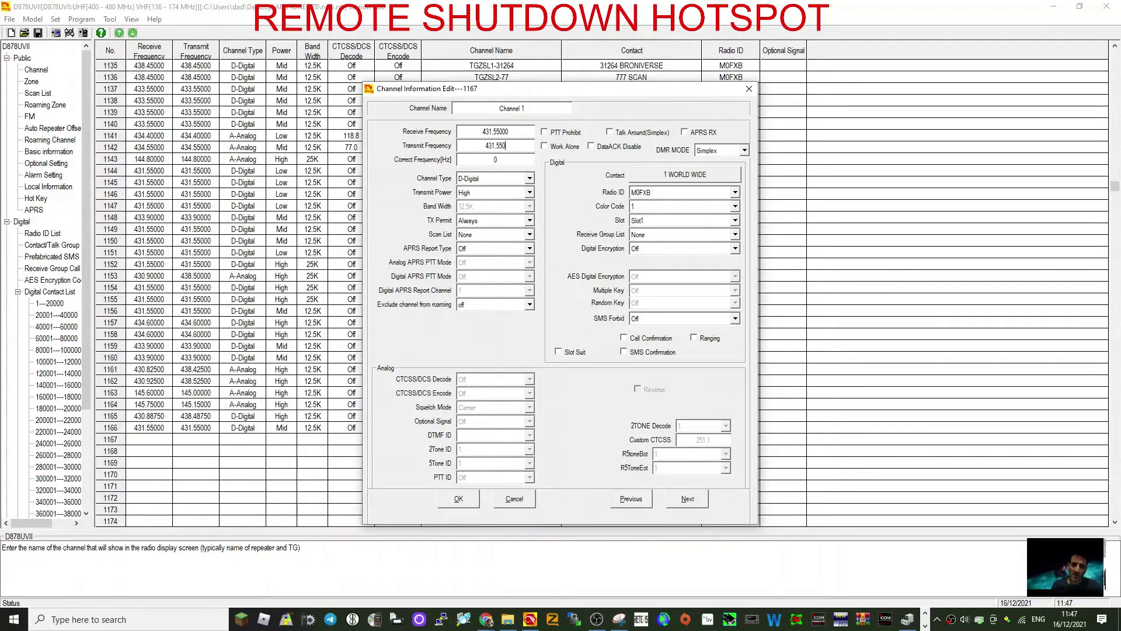
left_click(716, 178)
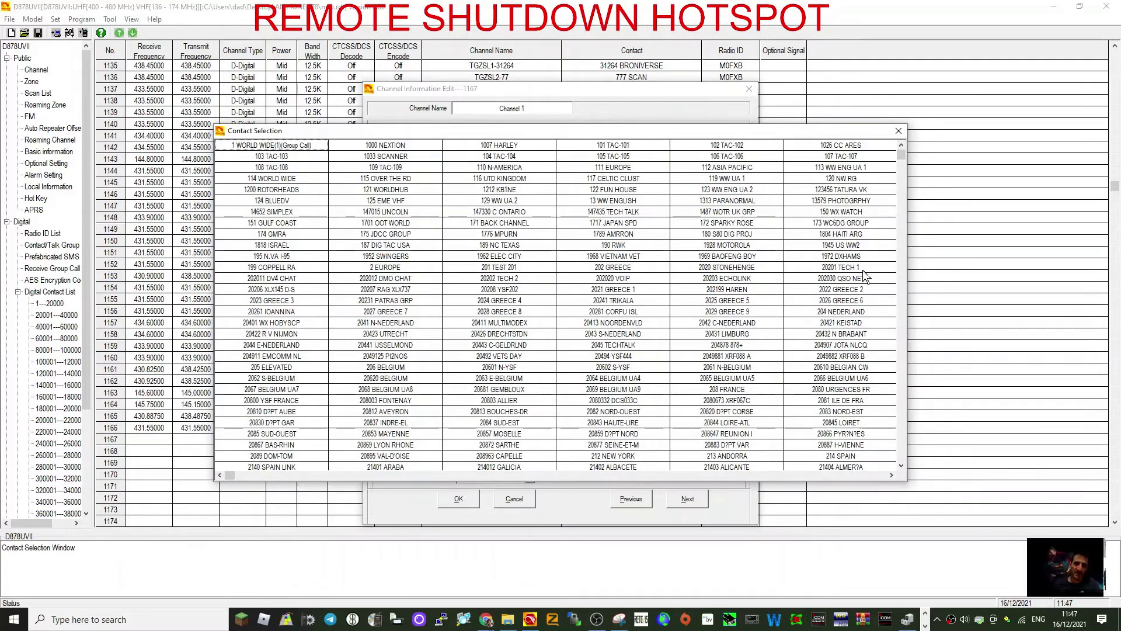
left_click_drag(903, 162, 908, 472)
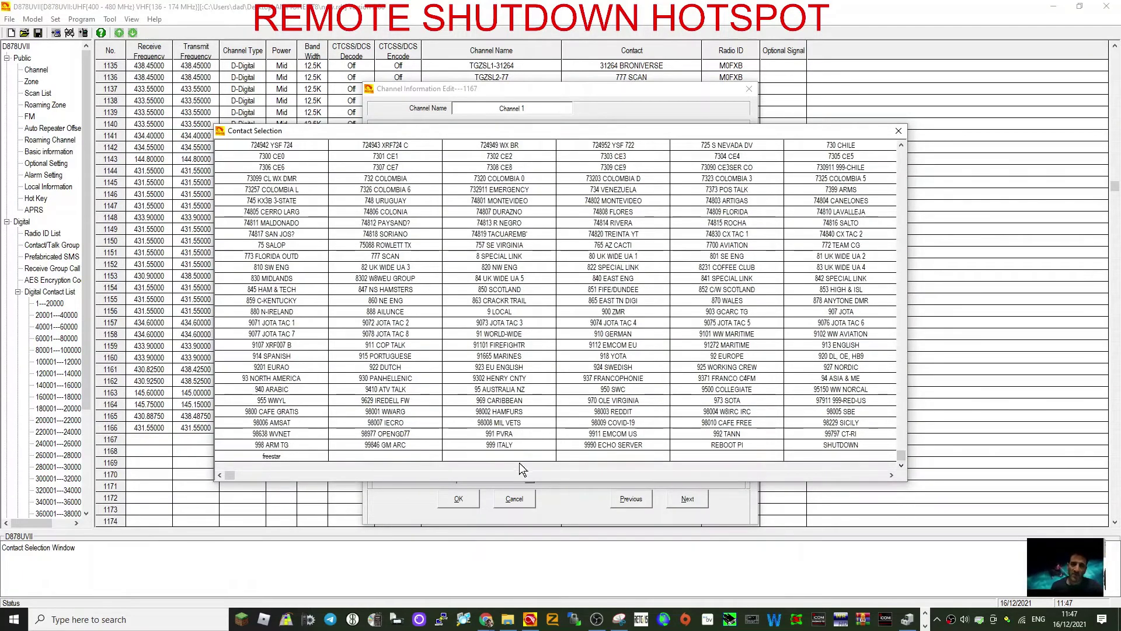
double_click(842, 445)
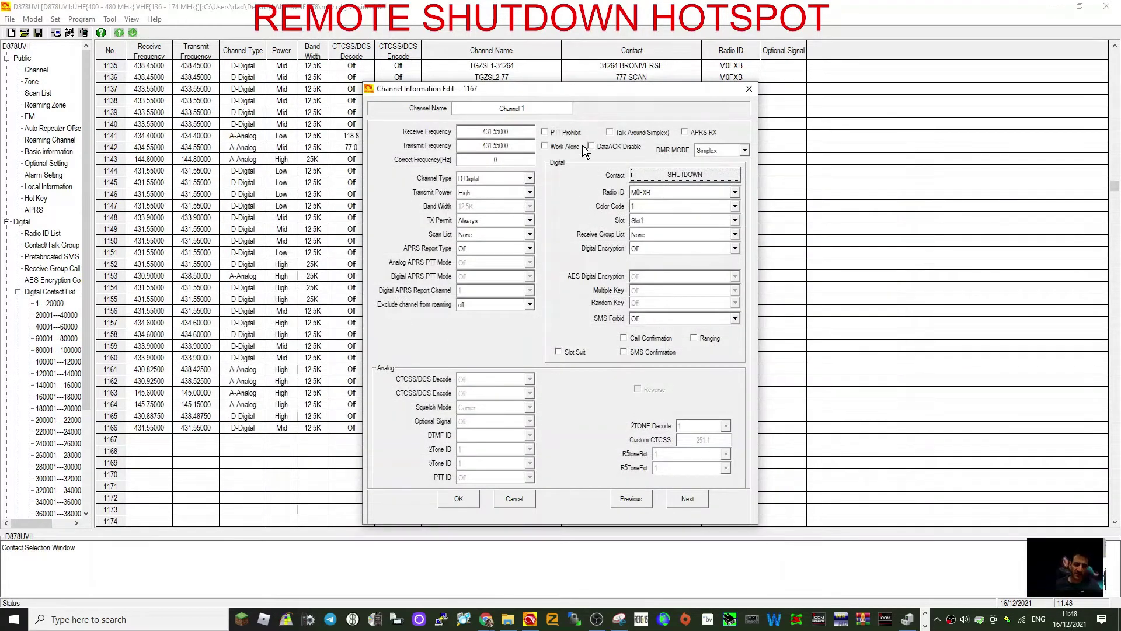
Name the channel SHUTDOWN PI, set it to Slot2, and save it.
triple_click(524, 109)
type("SHUTD")
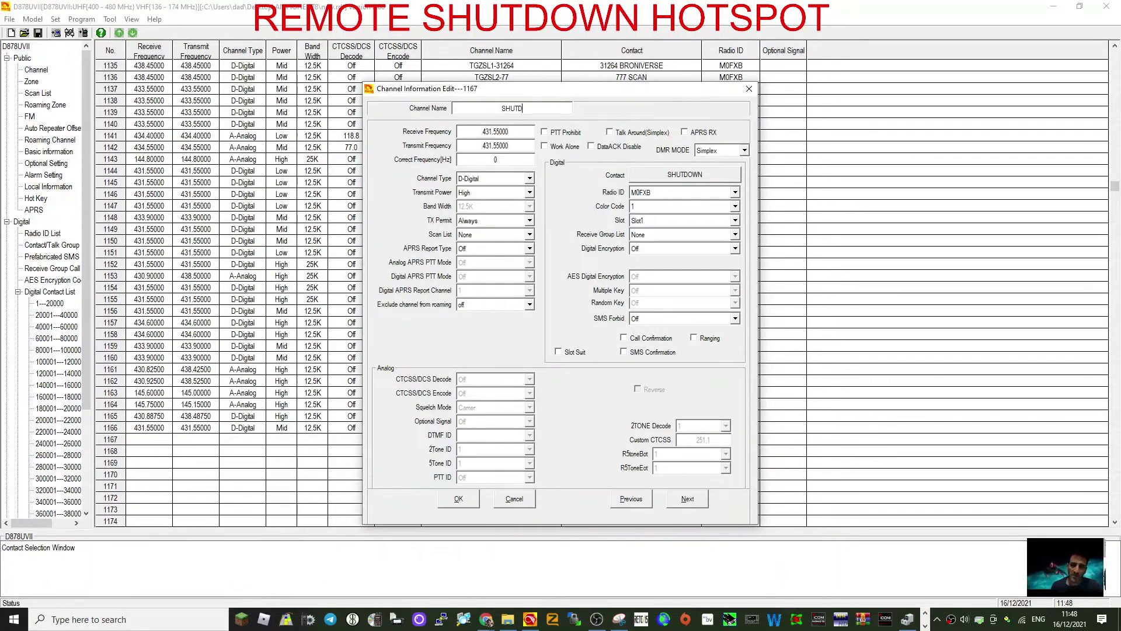
type("OWN PI")
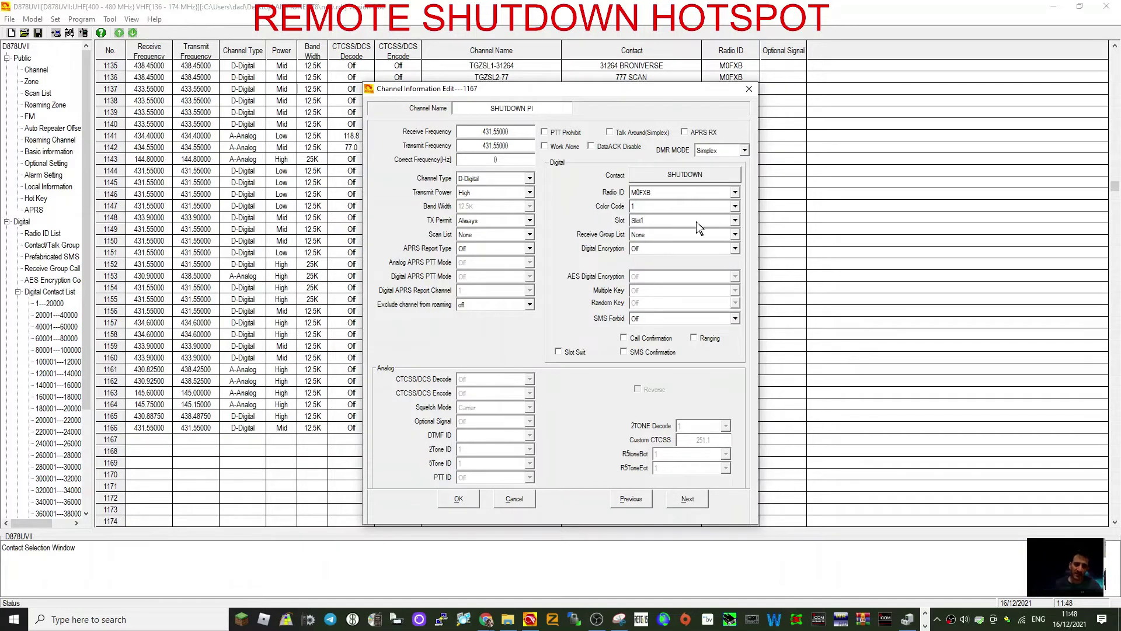
left_click(736, 222)
left_click(734, 222)
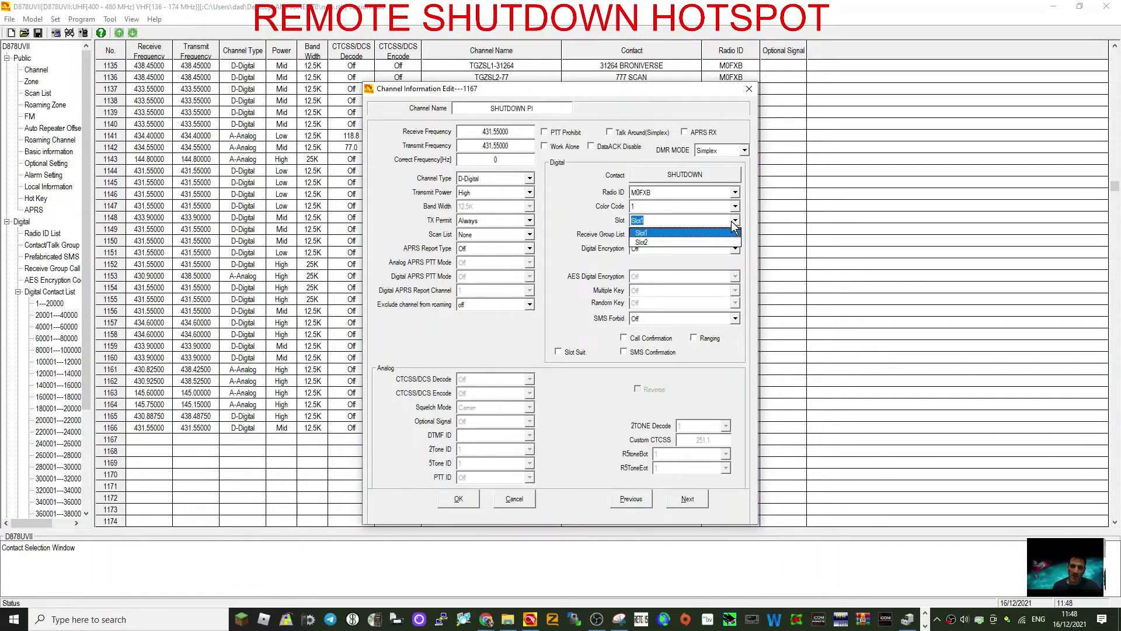
left_click(668, 240)
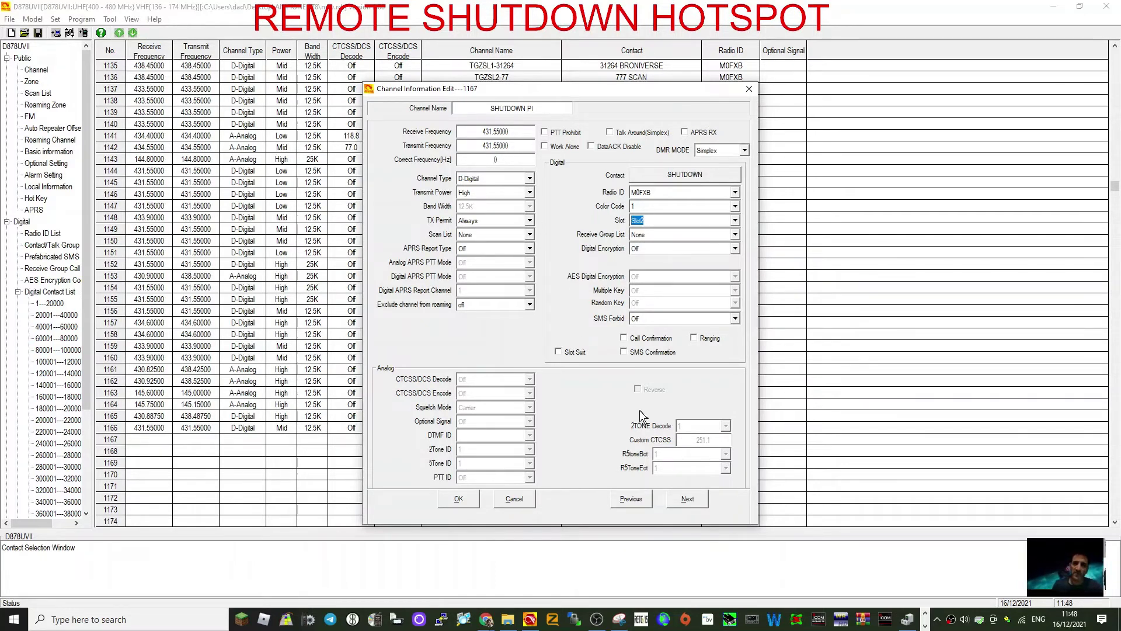
left_click(458, 500)
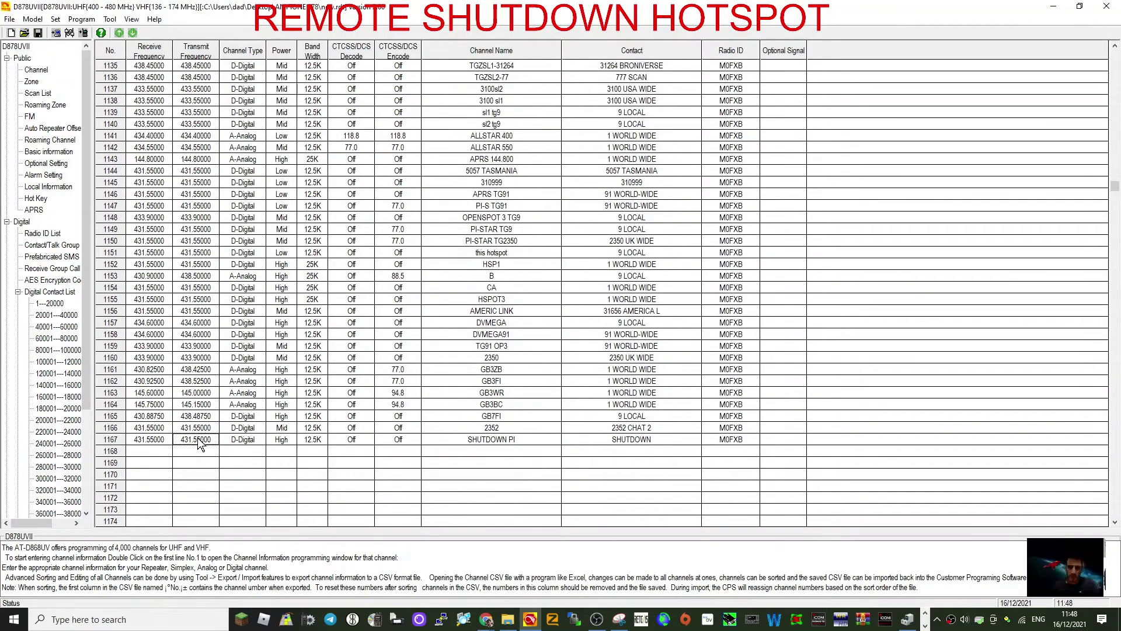
Copy channel 1167 into empty row 1168.
right_click(232, 439)
left_click(255, 444)
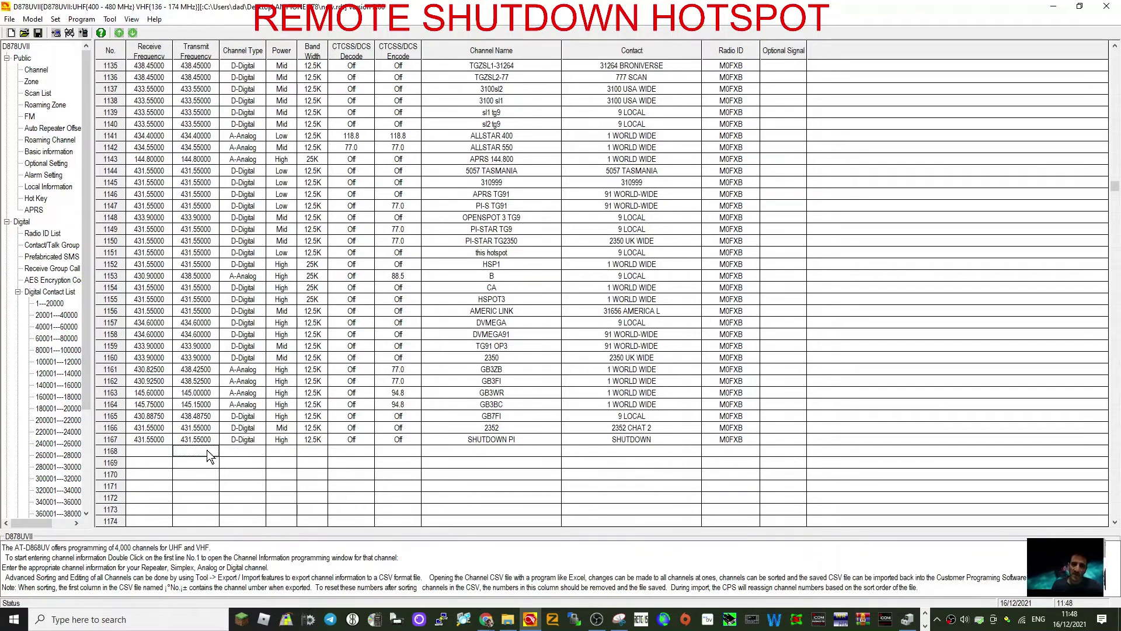
right_click(209, 452)
left_click(243, 482)
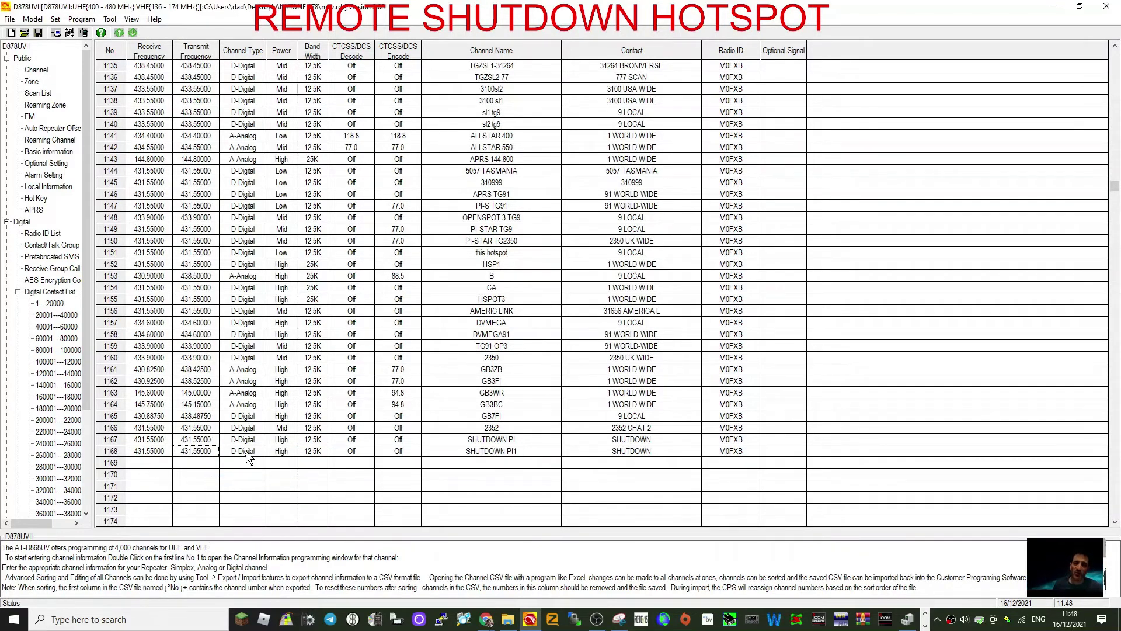
Rename channel 1168 to REBOOT PI, give it the REBOOT PI contact, and save.
double_click(247, 450)
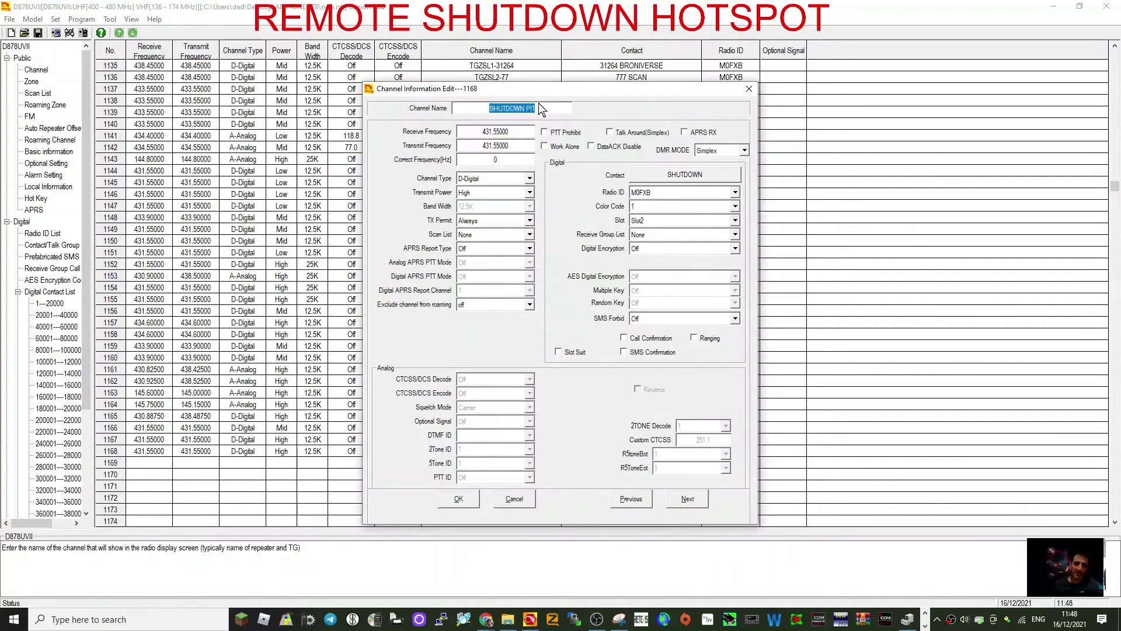
type("RE")
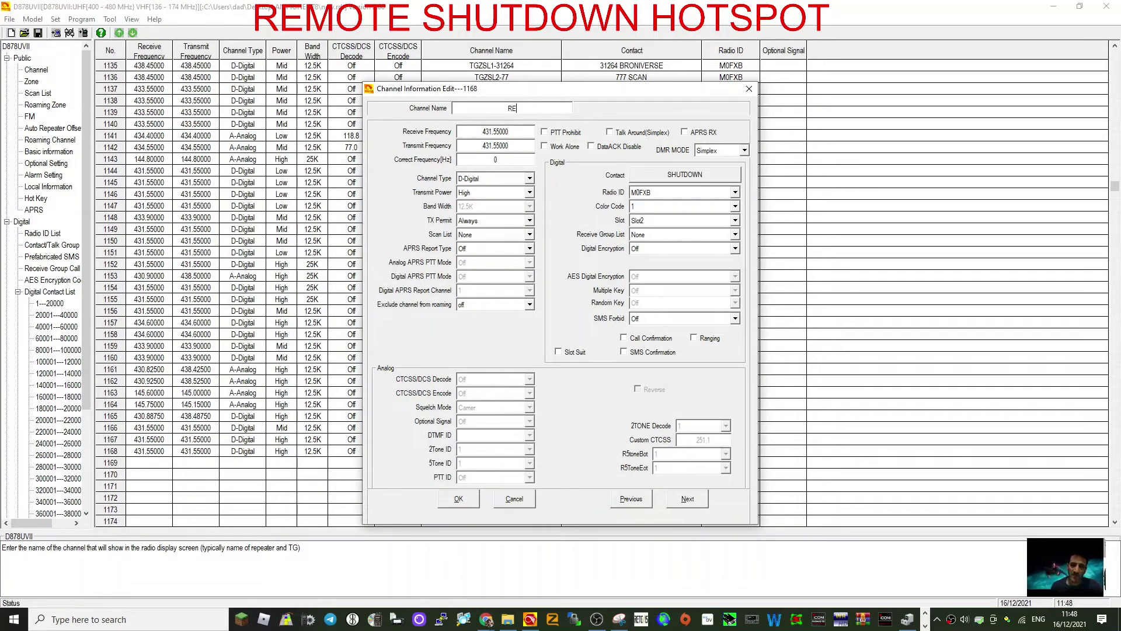
type("BOOT PI")
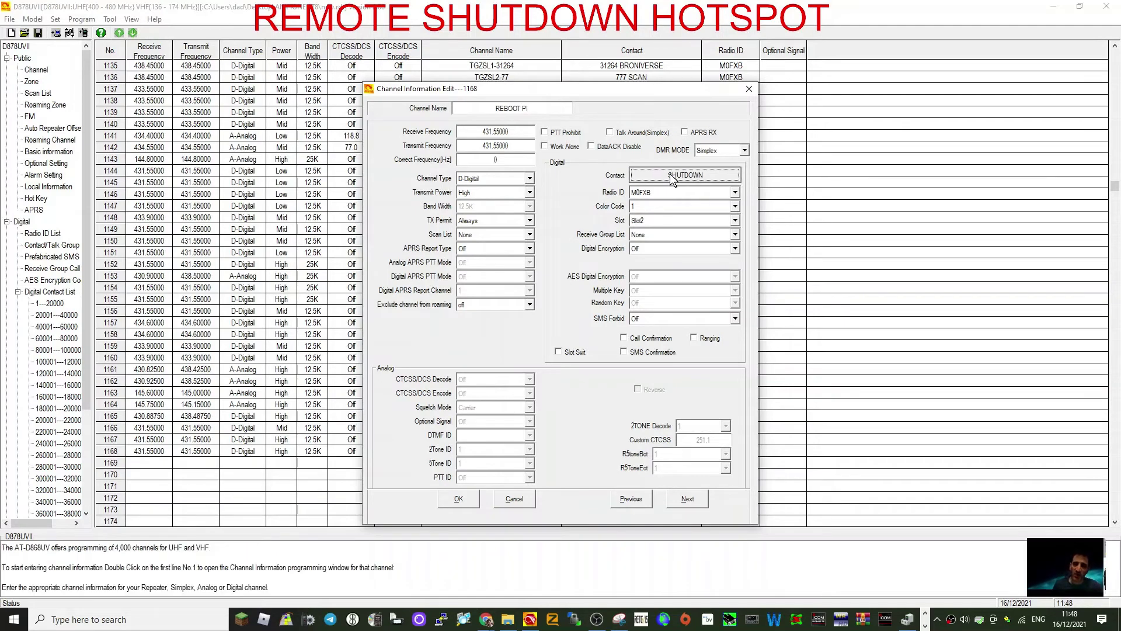
left_click(666, 175)
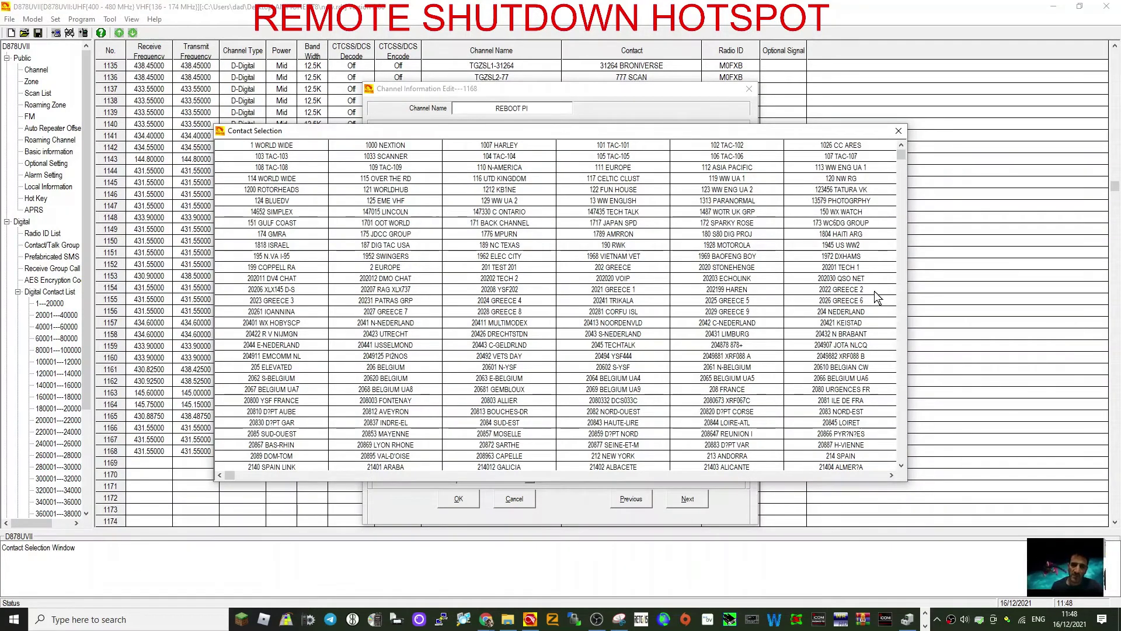
left_click_drag(902, 157, 904, 457)
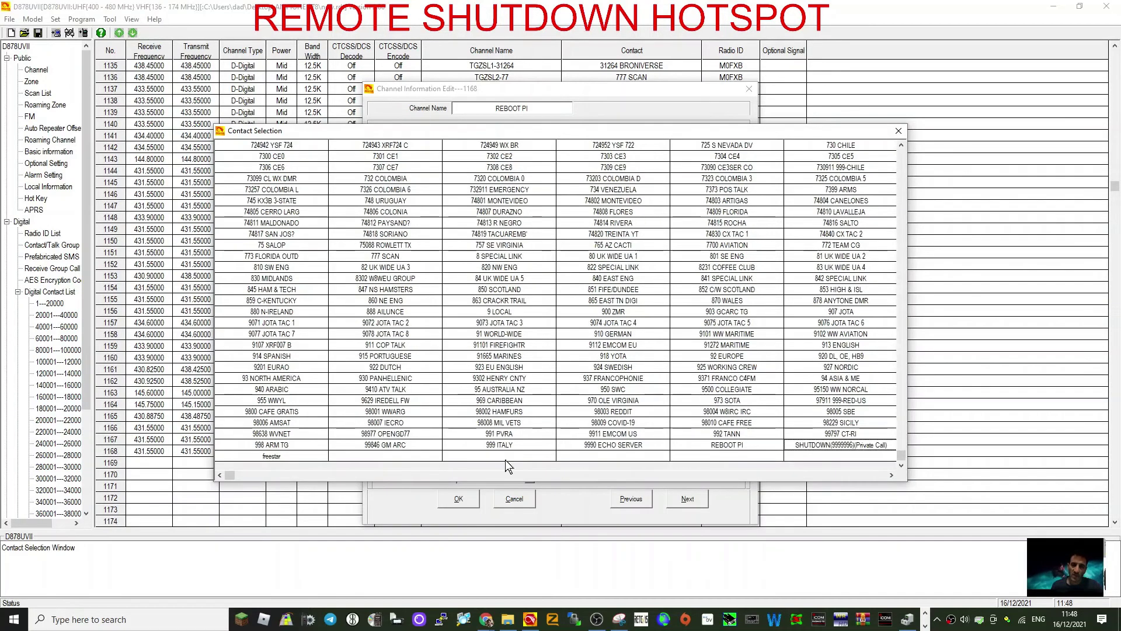
double_click(728, 446)
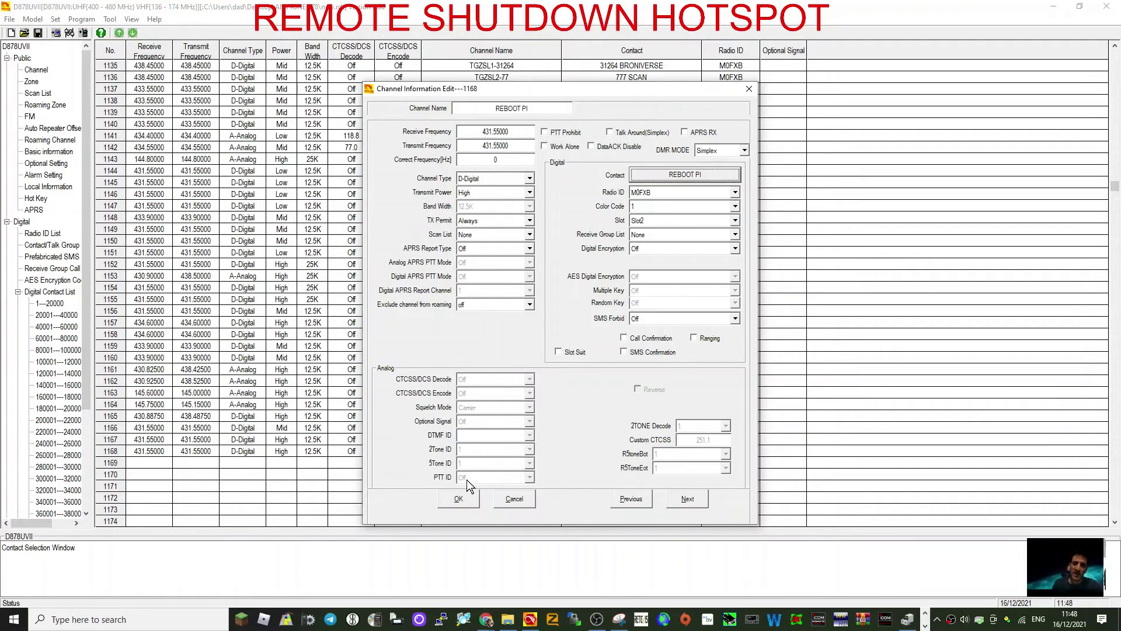
left_click(459, 499)
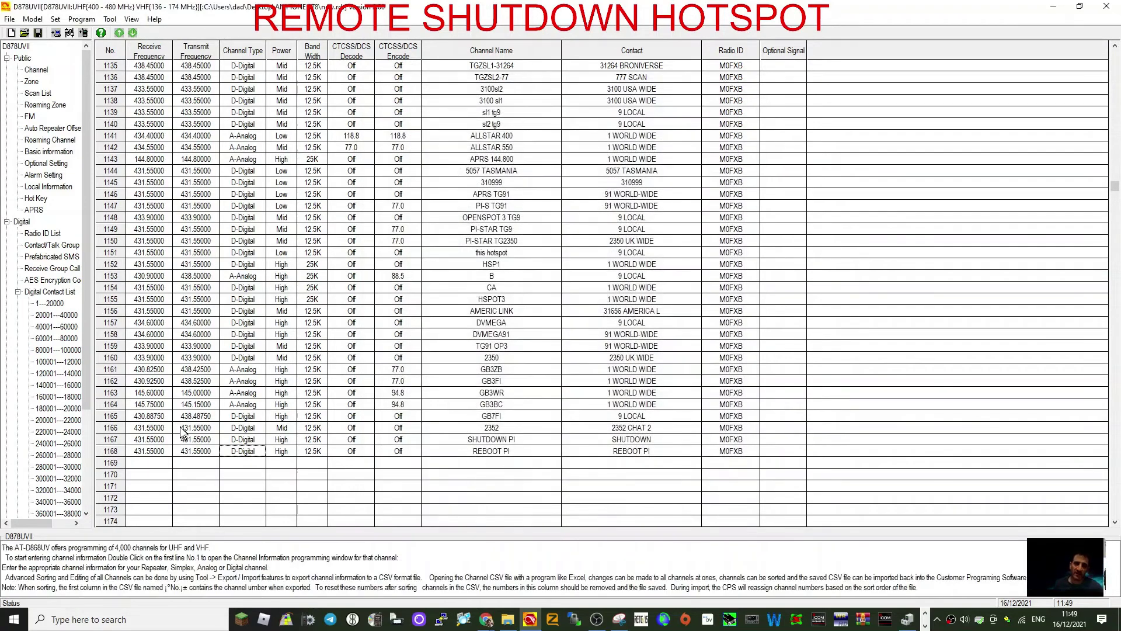
Start a new zone in empty row 45 and name it REMOTE PI.
left_click(30, 82)
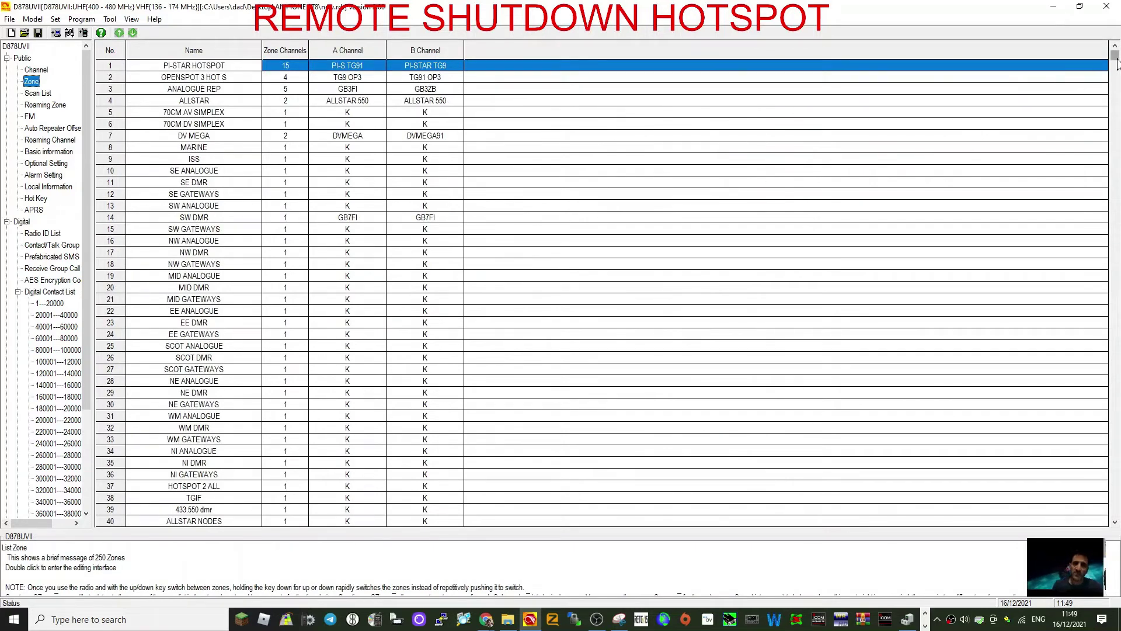
left_click_drag(1116, 65, 1117, 108)
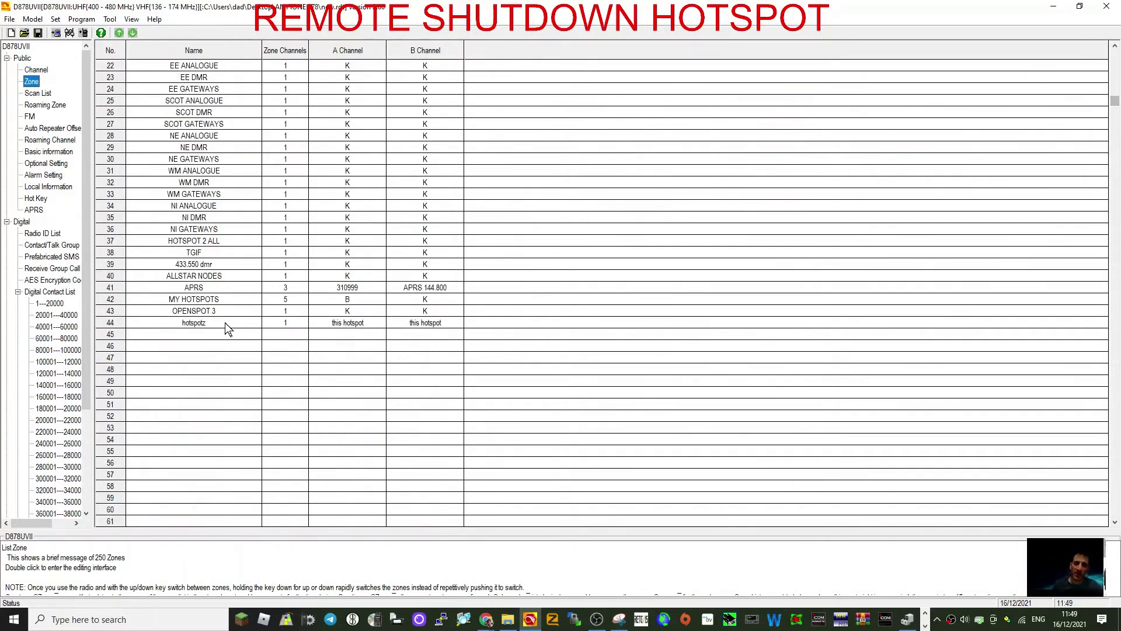
double_click(189, 334)
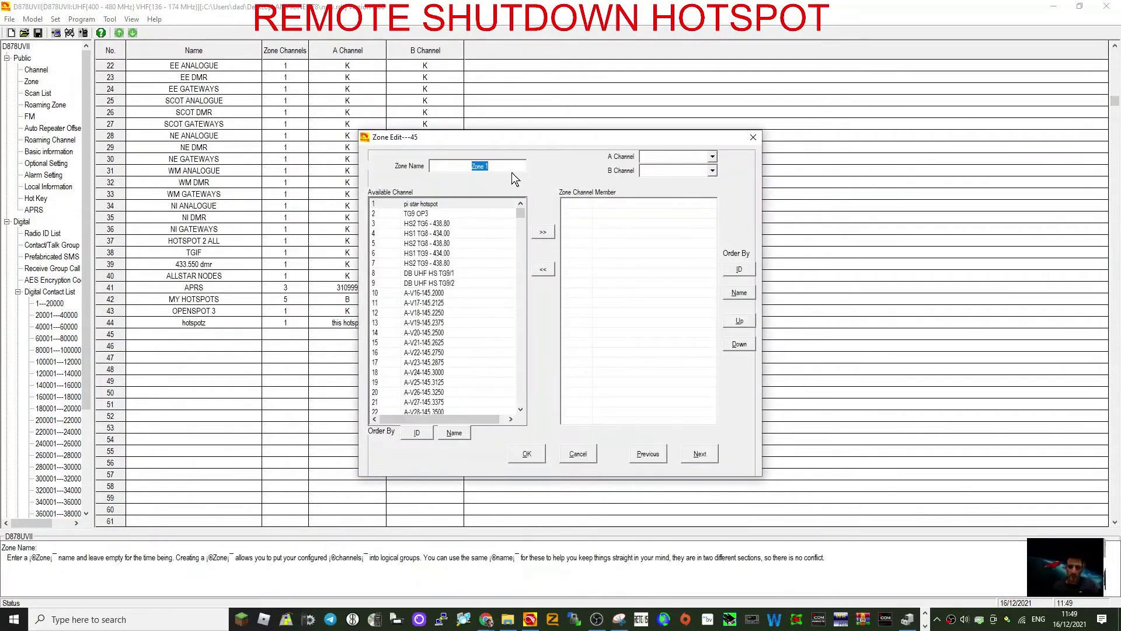
type("REMOT")
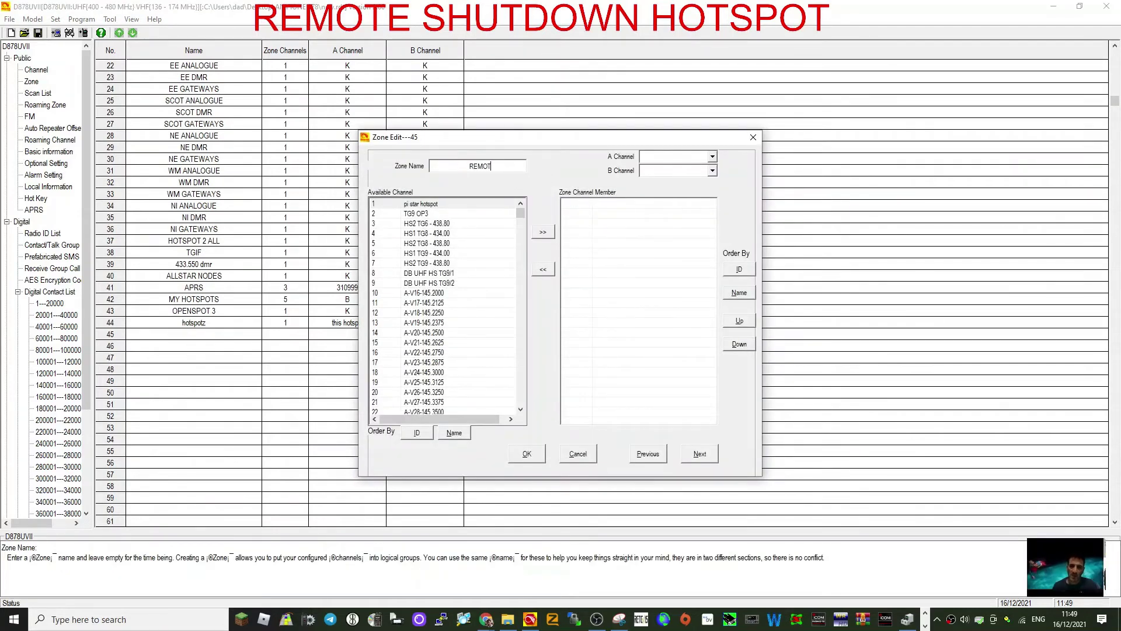
type("E PI")
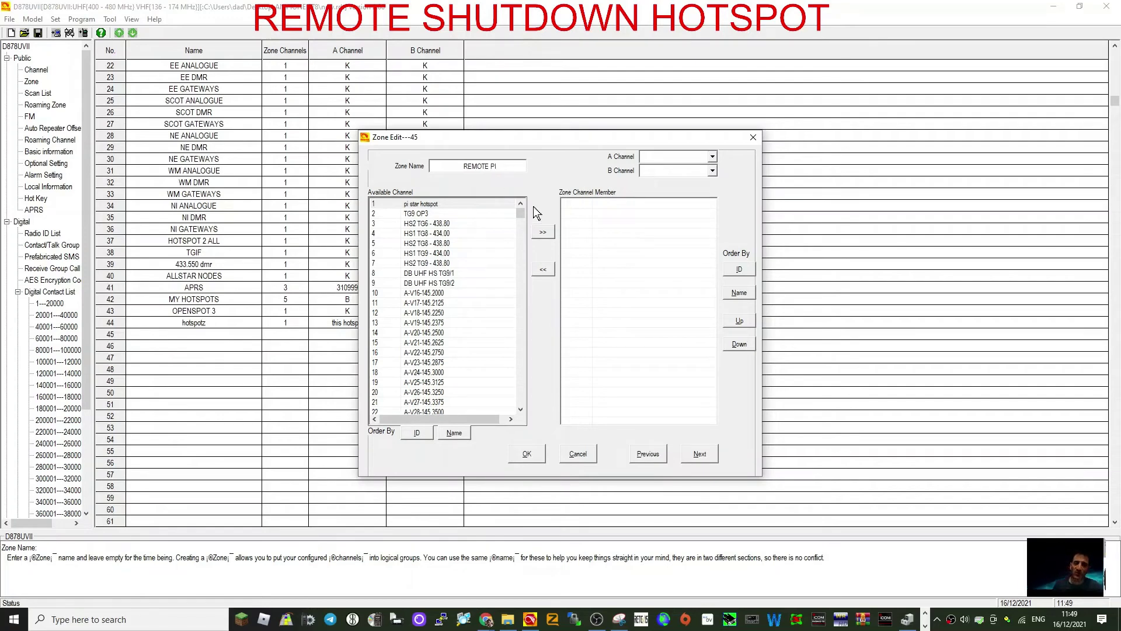
Add the SHUTDOWN PI and REBOOT PI channels to the zone and save it.
left_click_drag(520, 213, 519, 403)
left_click(447, 392)
left_click(535, 235)
left_click(537, 236)
left_click(527, 454)
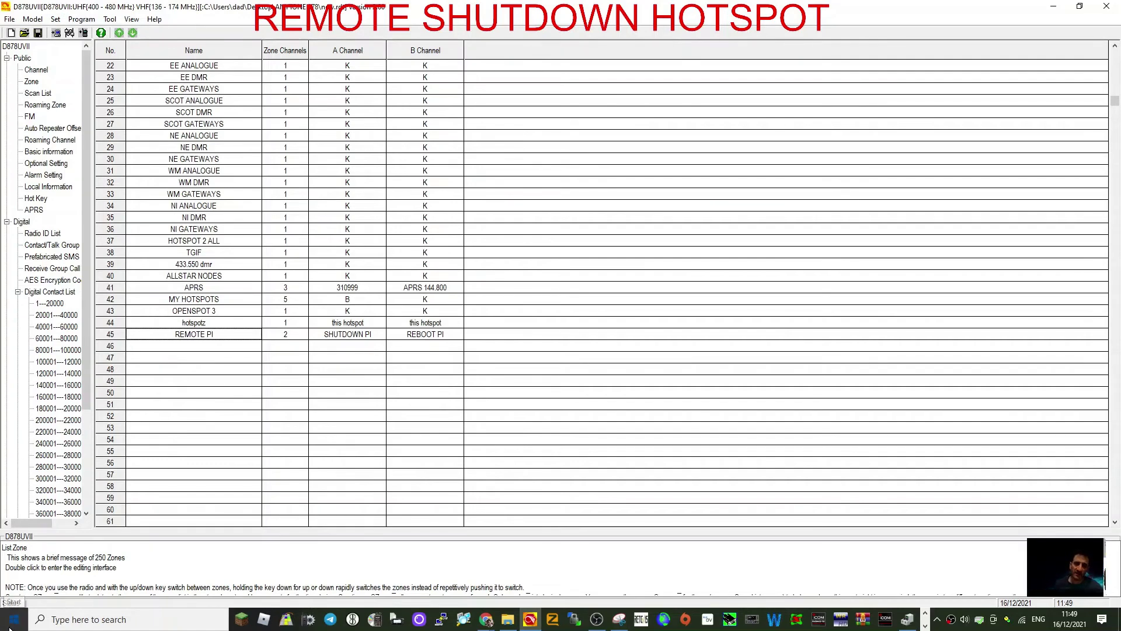
Open the Start menu and the Program read/write options, then close both without writing to the radio.
left_click(18, 610)
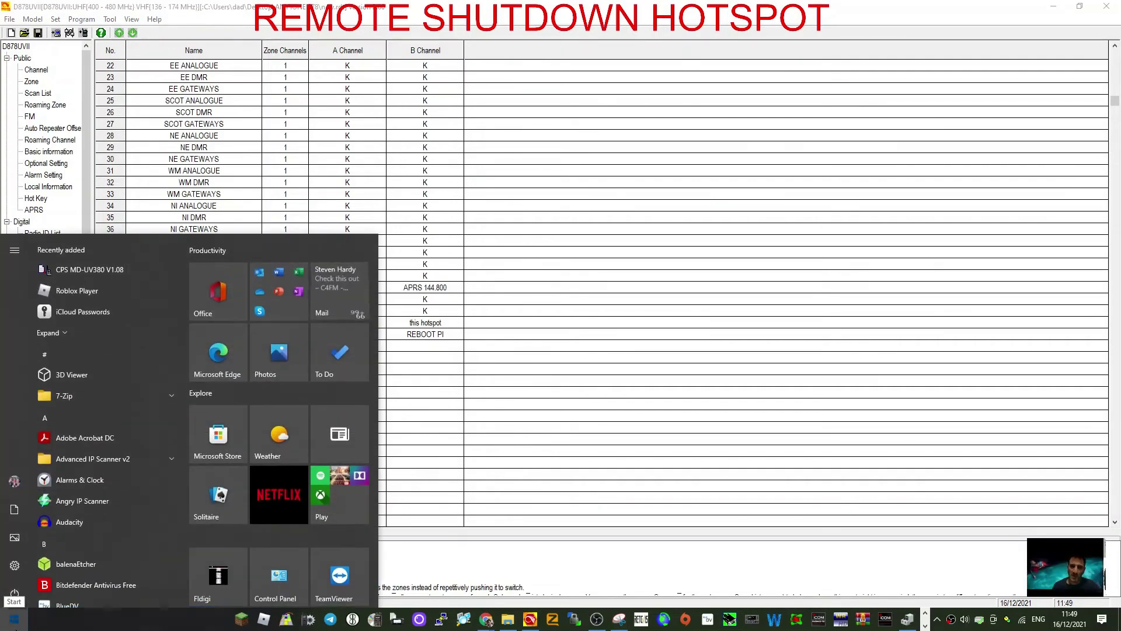
left_click(18, 611)
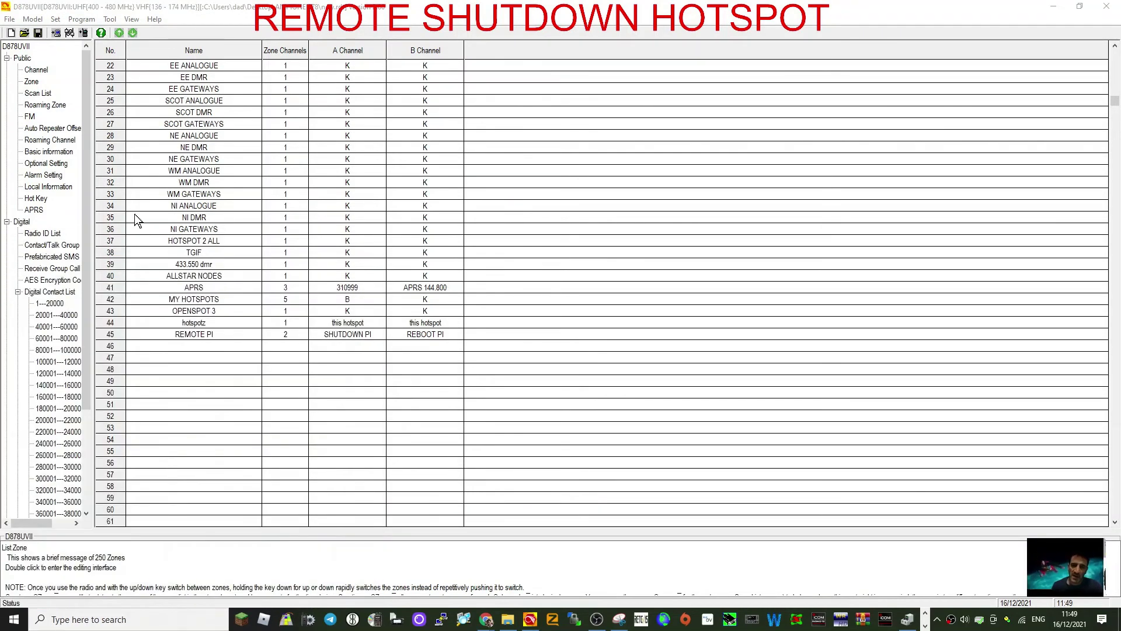
left_click(81, 19)
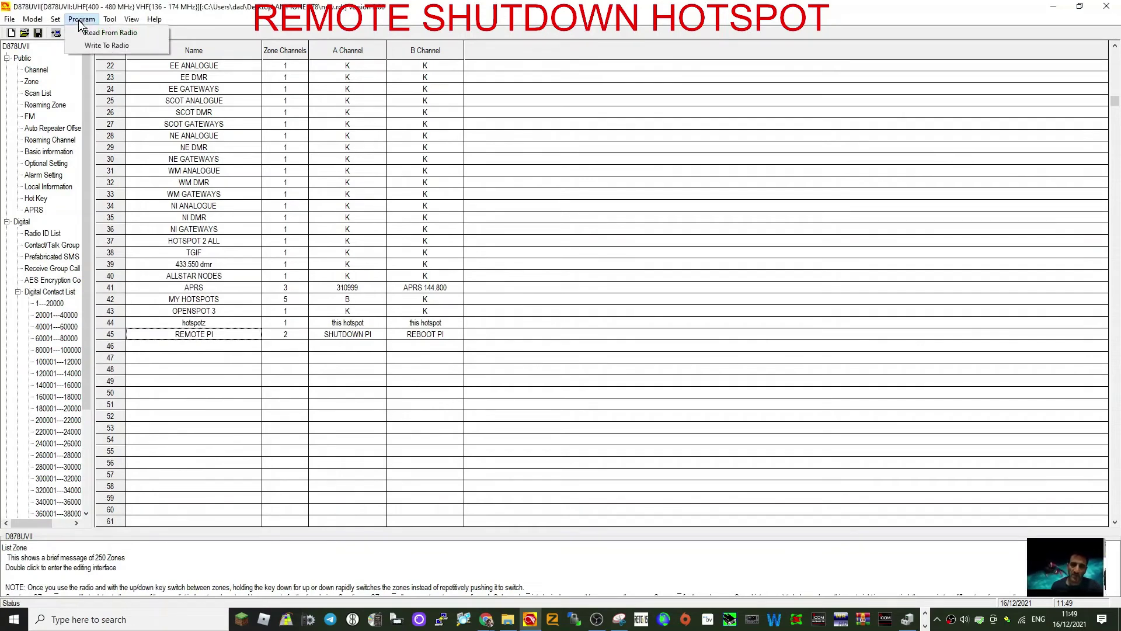
left_click(643, 117)
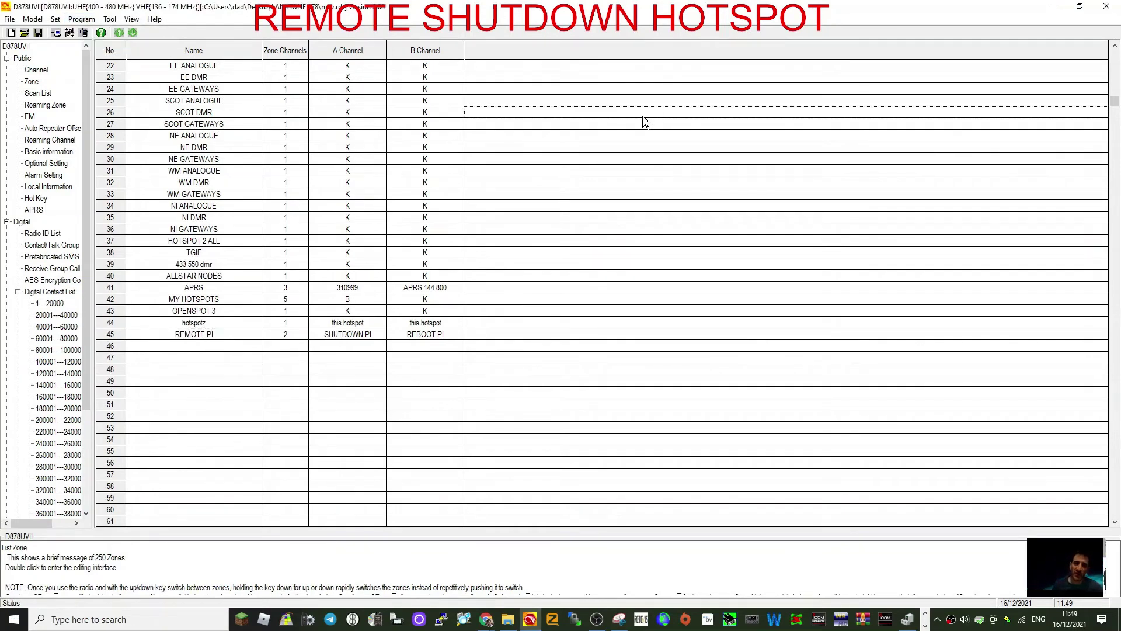